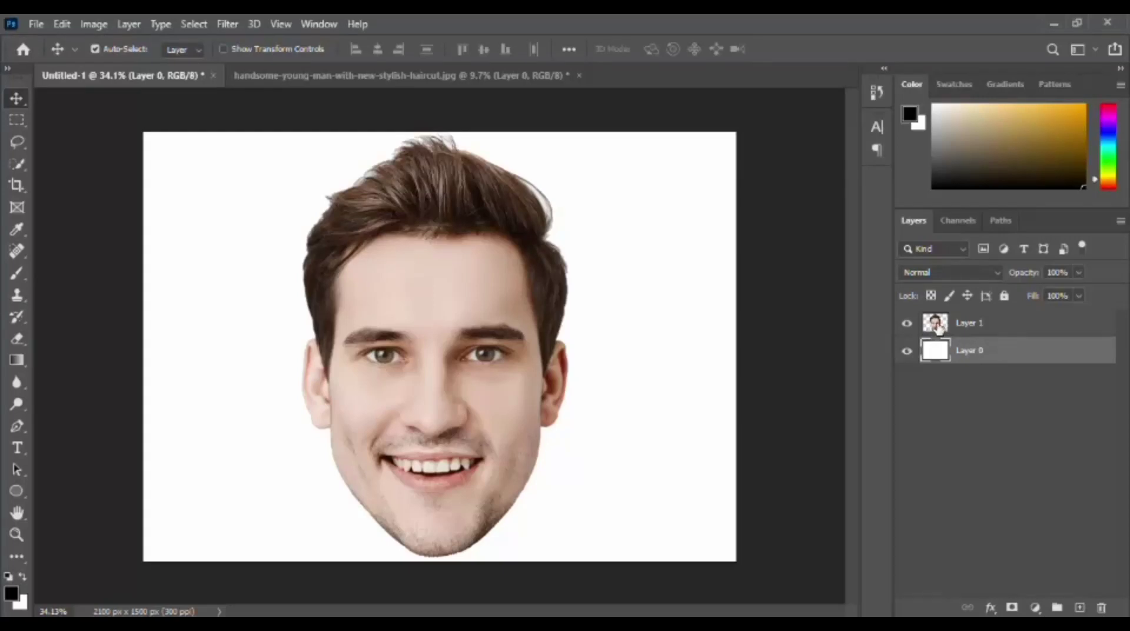
# On Layer 1, marquee-select the canvas's right half from the face's centre line, nudged slightly left.
pyautogui.click(936, 327)
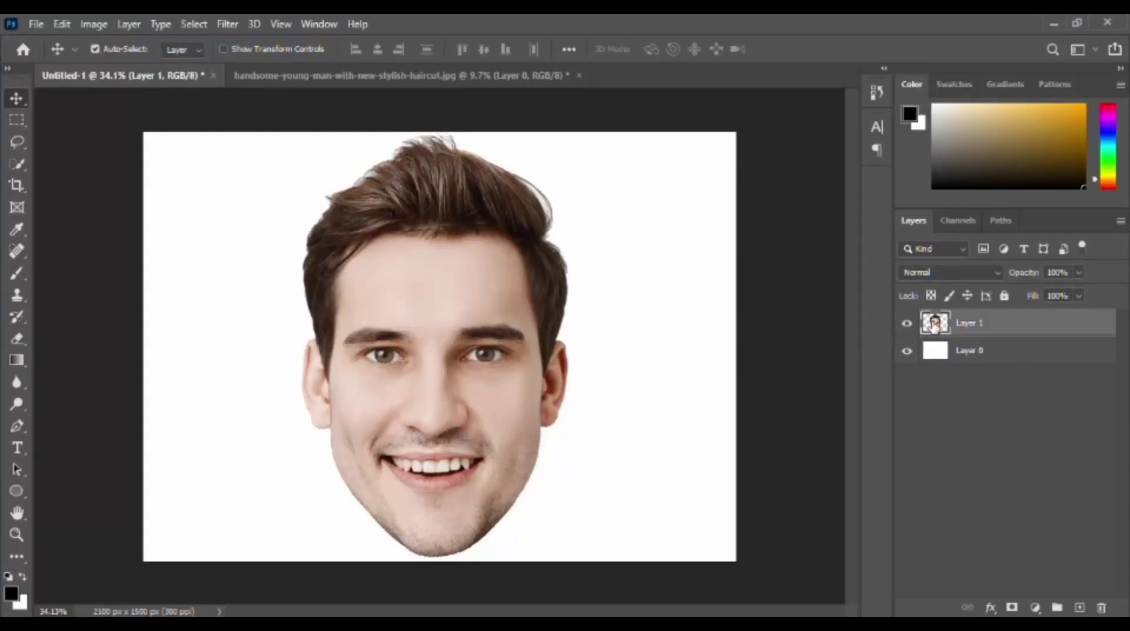
pyautogui.click(17, 120)
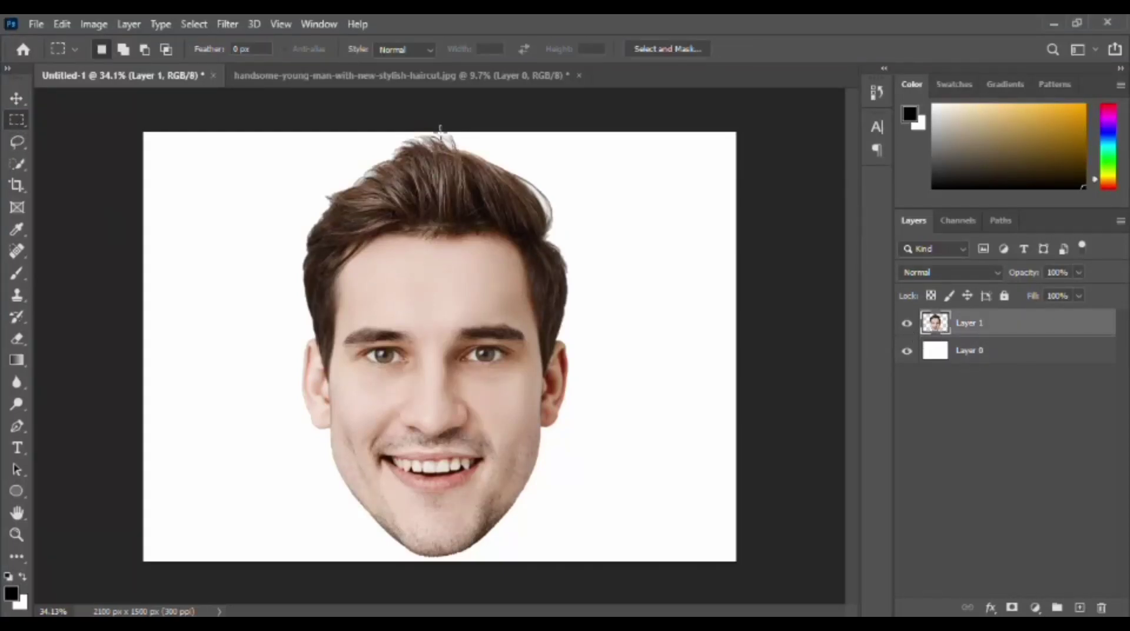
pyautogui.moveTo(438, 130)
pyautogui.mouseDown()
pyautogui.moveTo(586, 505)
pyautogui.moveTo(668, 561)
pyautogui.mouseUp()
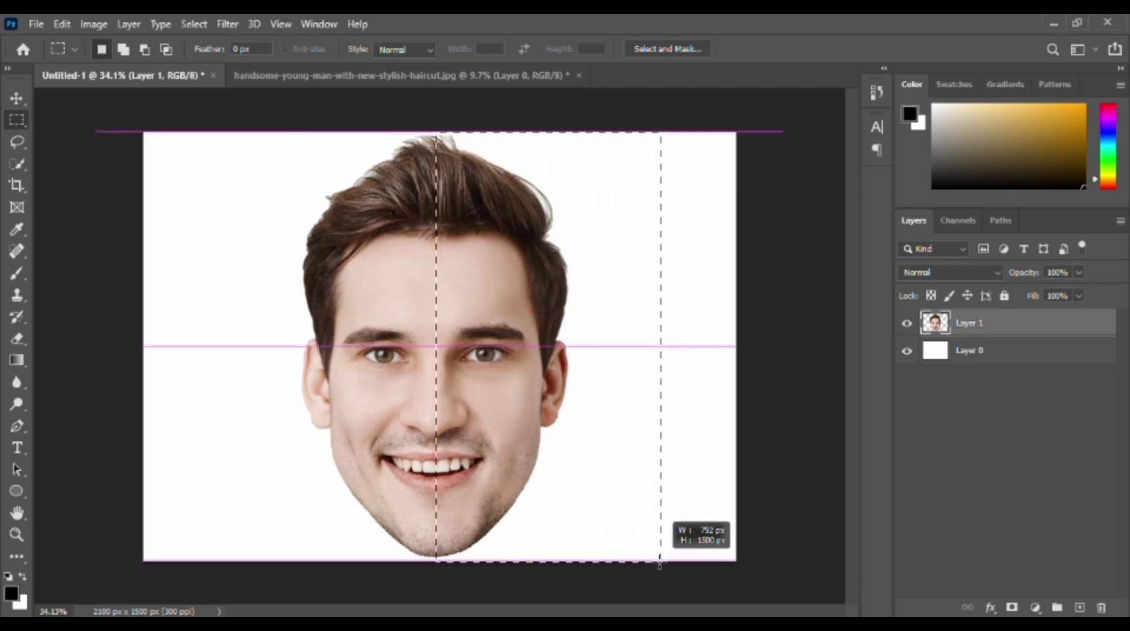
pyautogui.moveTo(668, 560); pyautogui.dragTo(736, 560)
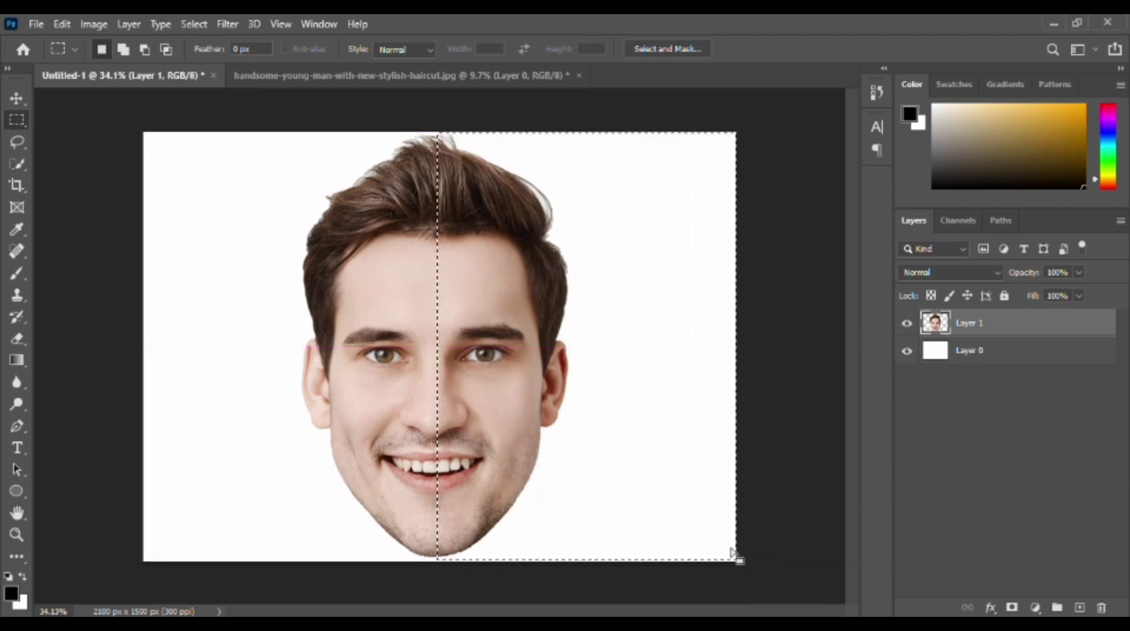
pyautogui.hotkey('shift', 'Left')
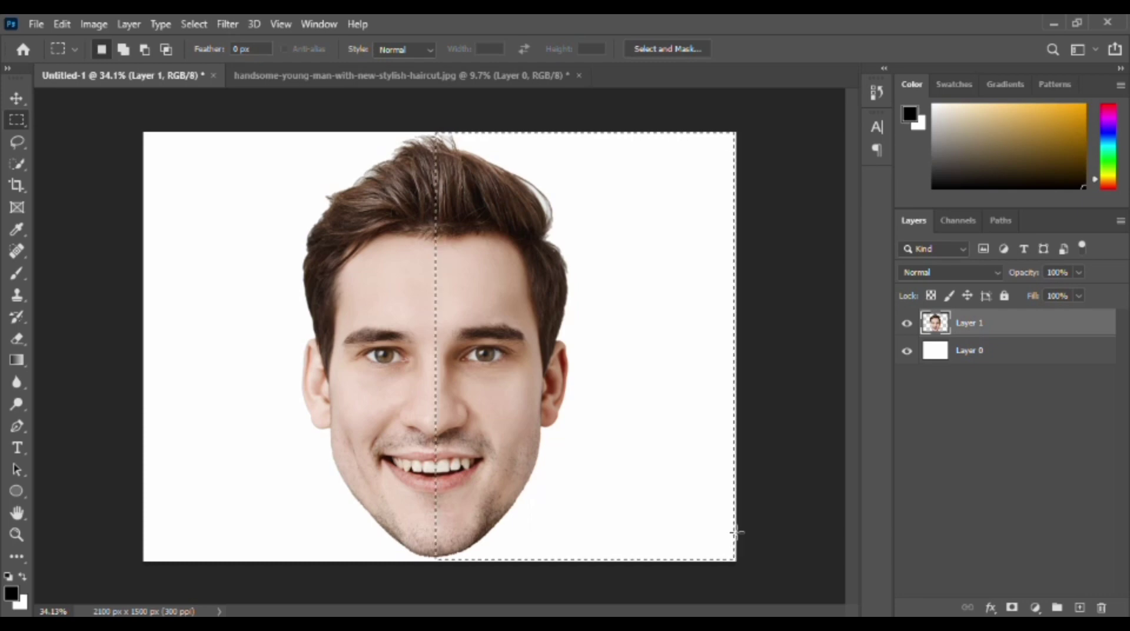
pyautogui.hotkey('shift', 'Left')
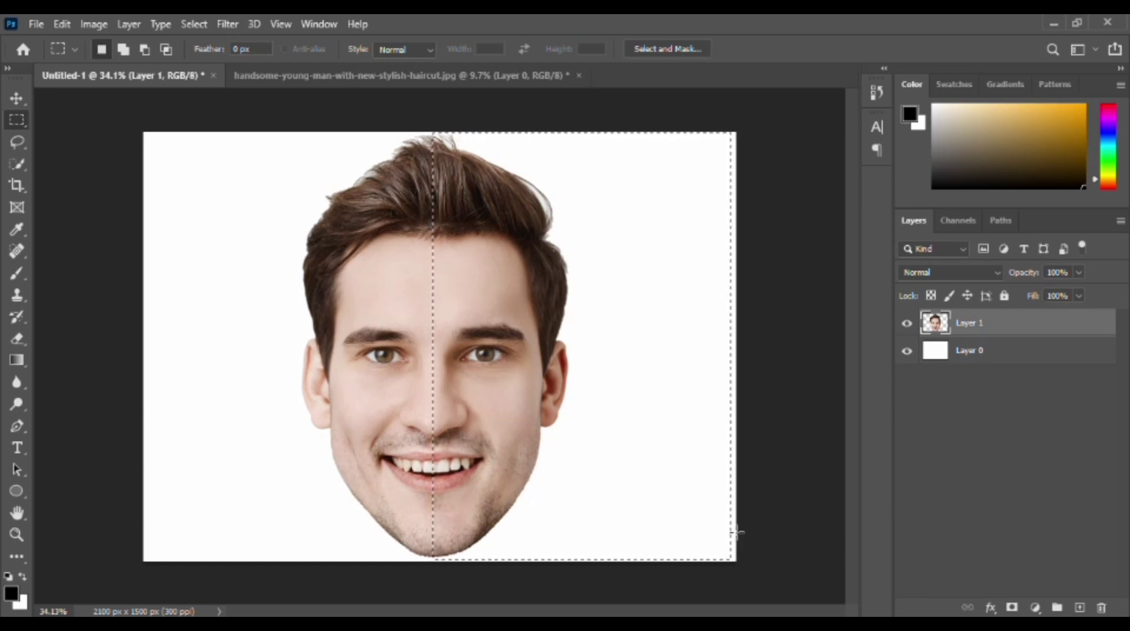
# Add a layer mask to Layer 1 that hides the face's left half, then retarget the layer pixels.
pyautogui.click(1008, 610)
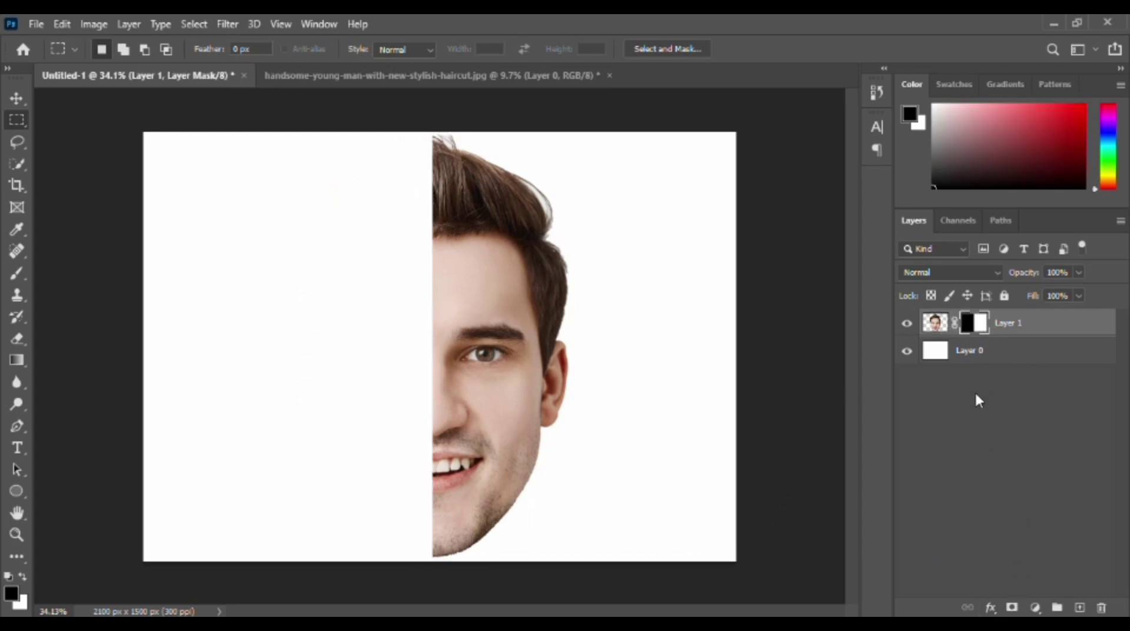
pyautogui.click(1012, 322)
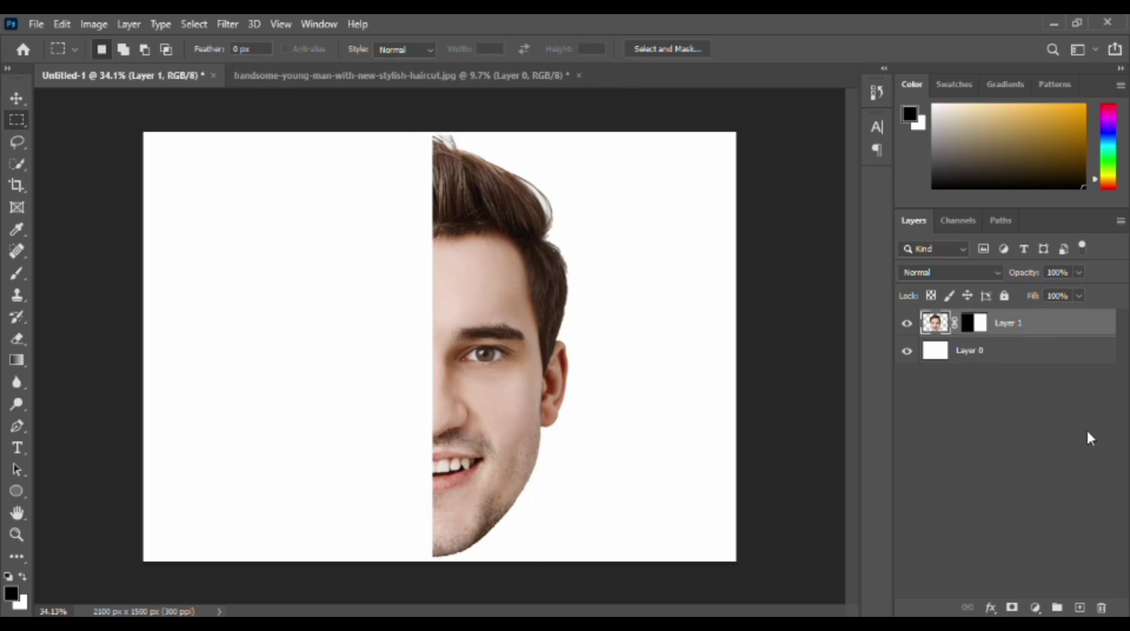
pyautogui.click(978, 323)
pyautogui.click(983, 323)
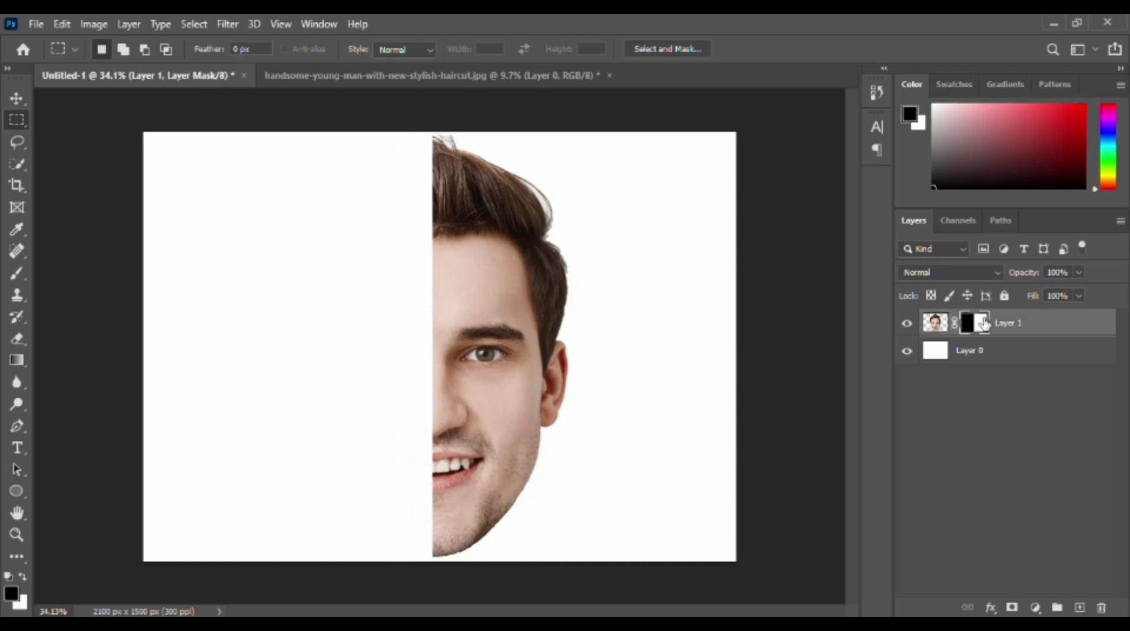
pyautogui.click(935, 322)
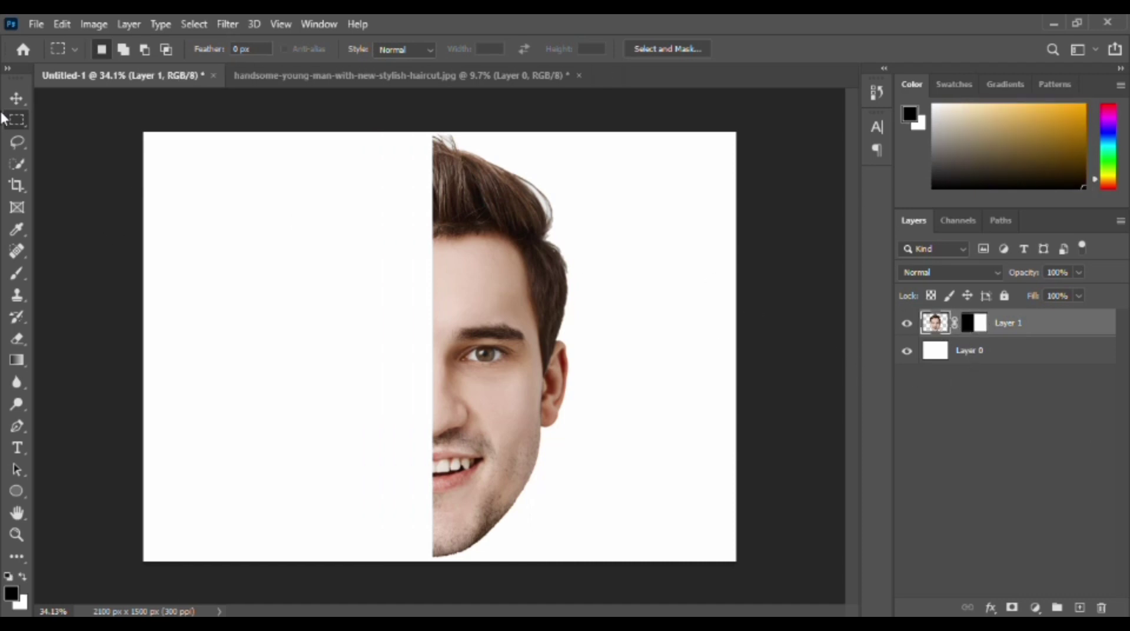
pyautogui.click(17, 99)
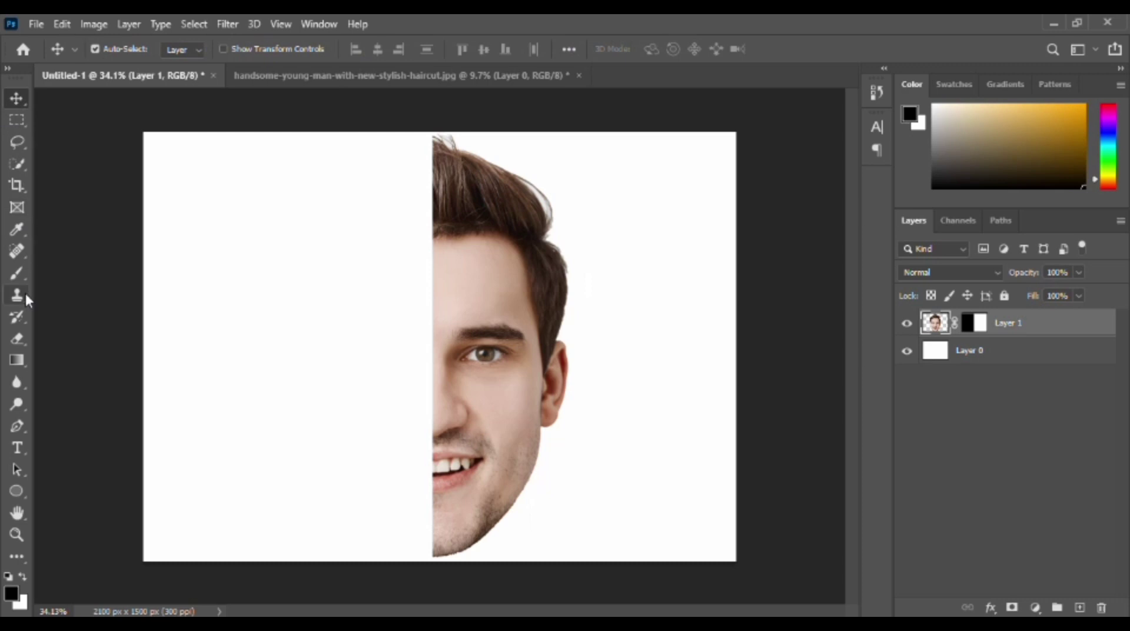
# Add a 'EASY' text layer on the blank left side, set in Impact after trying rivoluzione.
pyautogui.click(22, 449)
pyautogui.click(338, 223)
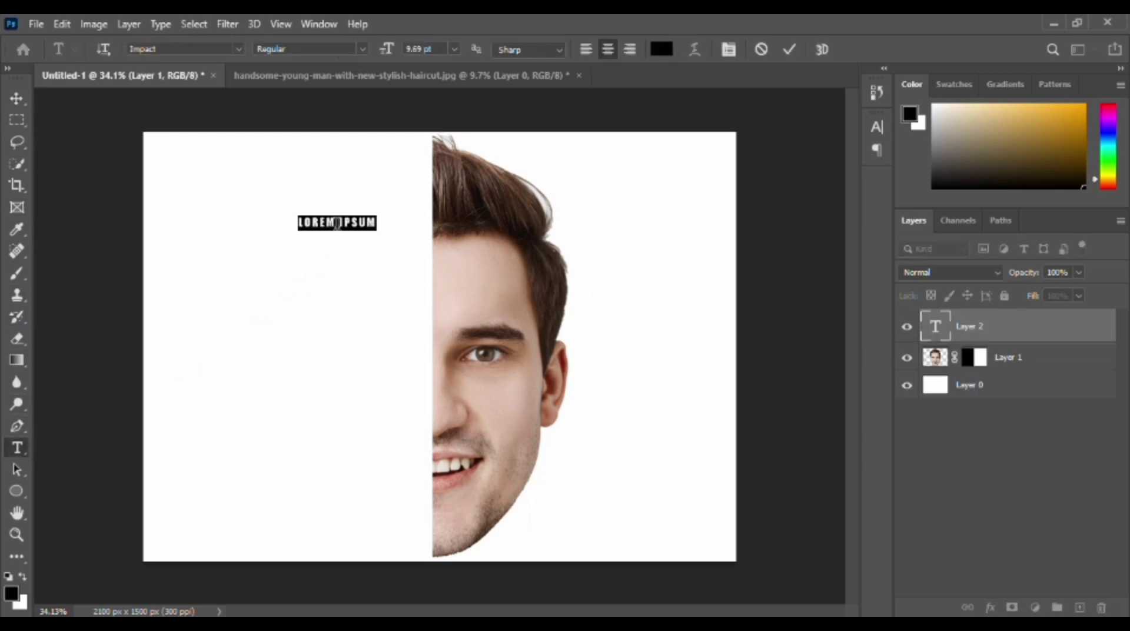
pyautogui.write('EA')
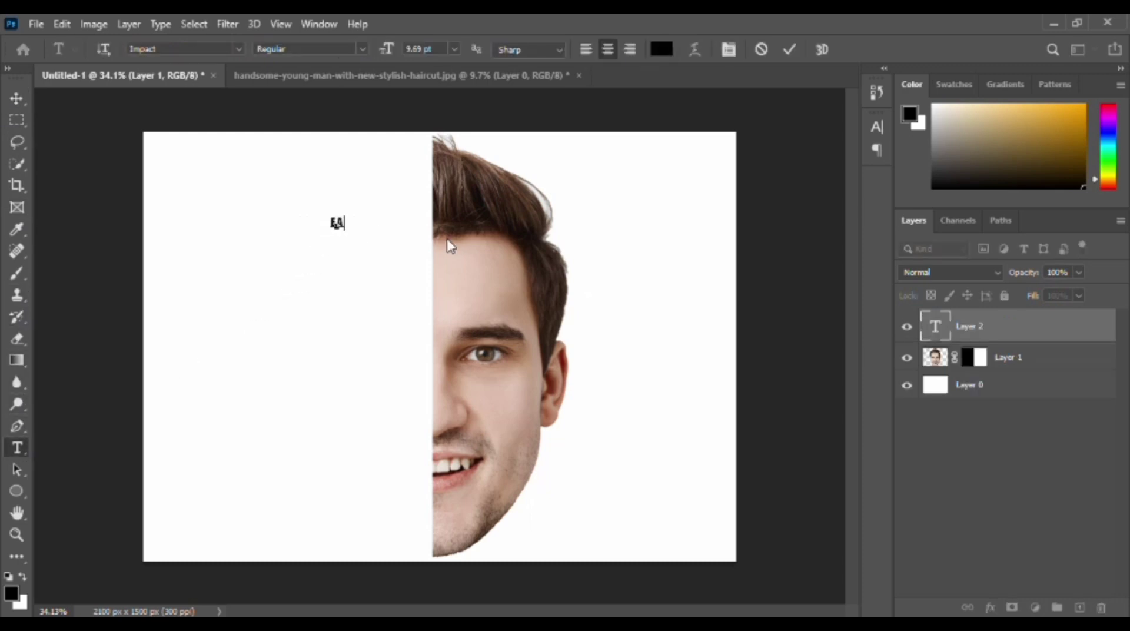
pyautogui.write('SY')
pyautogui.click(243, 44)
pyautogui.click(325, 103)
pyautogui.click(237, 50)
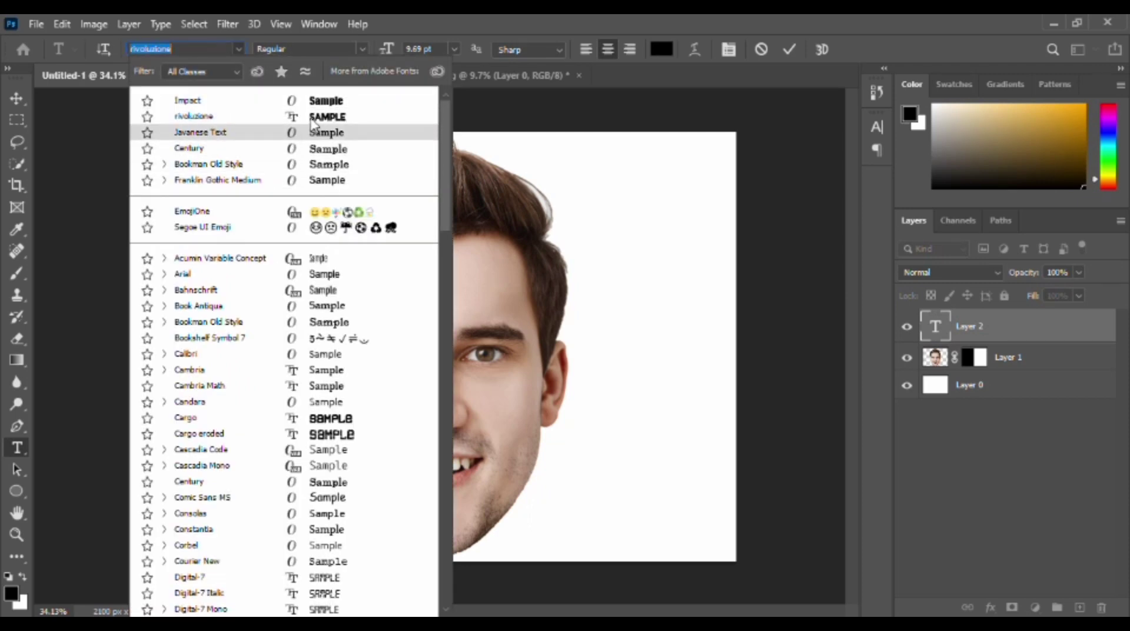
pyautogui.click(306, 122)
pyautogui.click(236, 47)
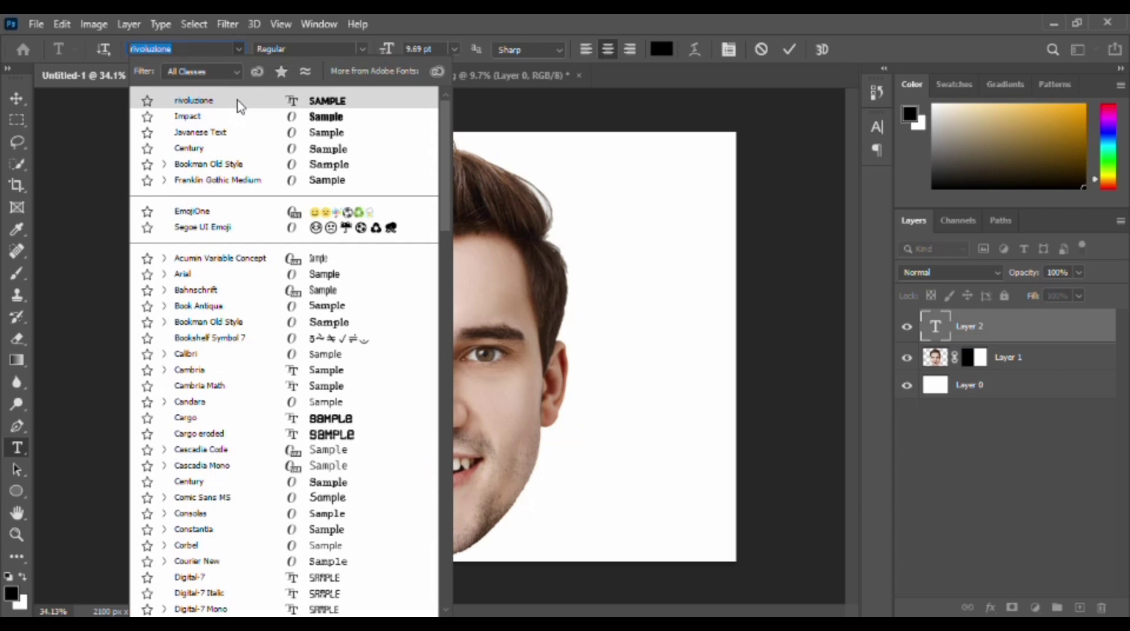
pyautogui.click(253, 118)
pyautogui.write('EASY')
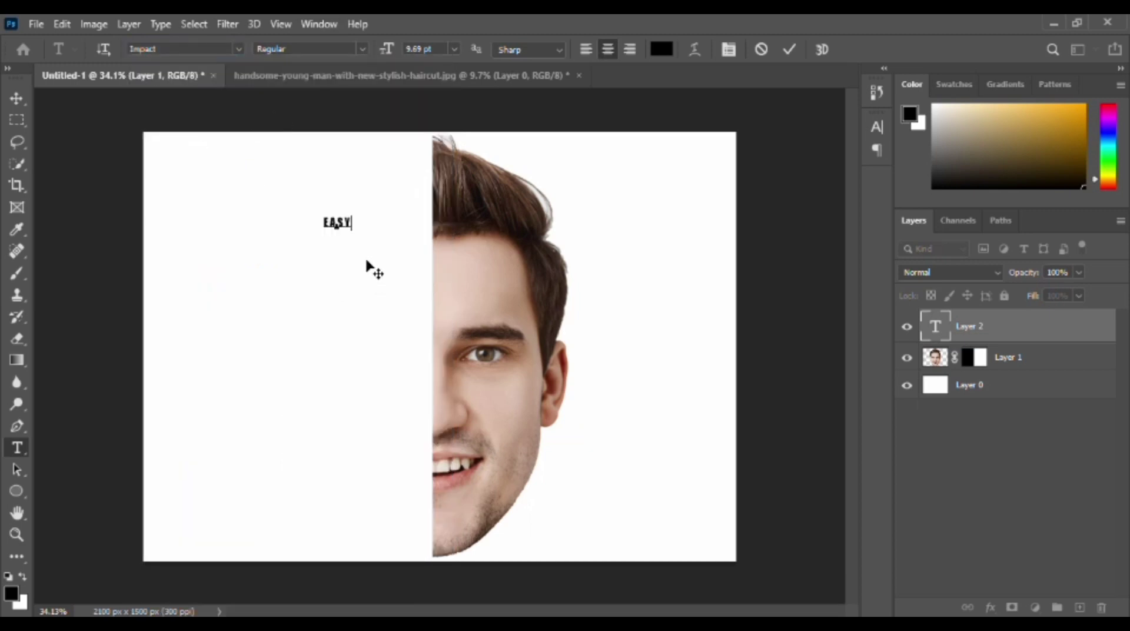
pyautogui.hotkey('ctrl', 'Return')
# Scale EASY into large letters and place it at the top beside the face.
pyautogui.hotkey('ctrl', 't')
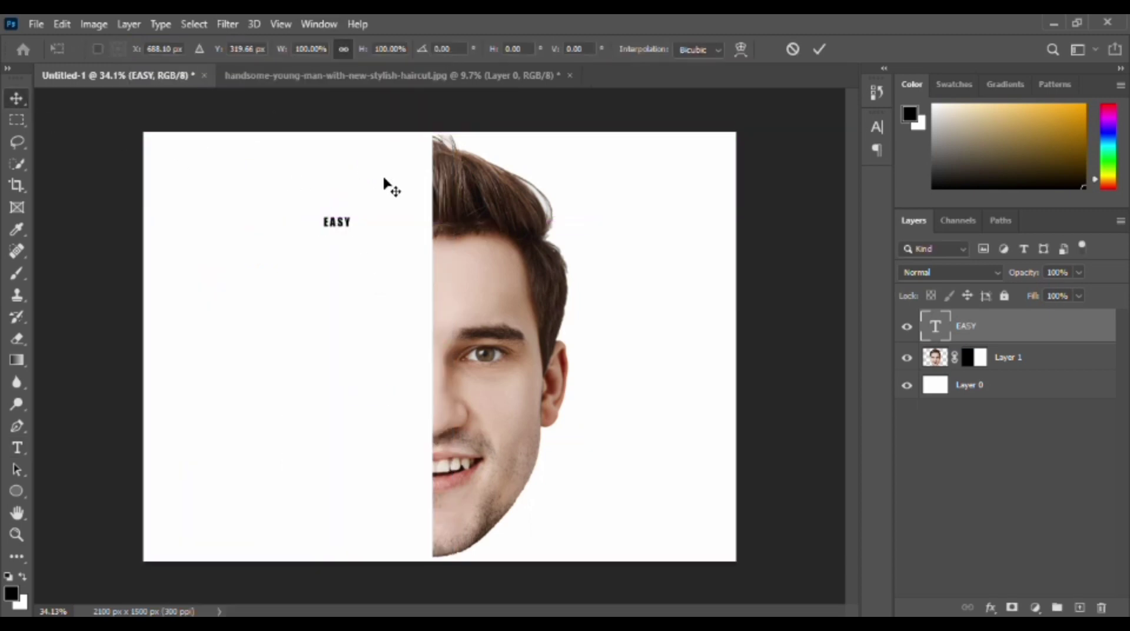
pyautogui.moveTo(350, 240); pyautogui.dragTo(479, 309)
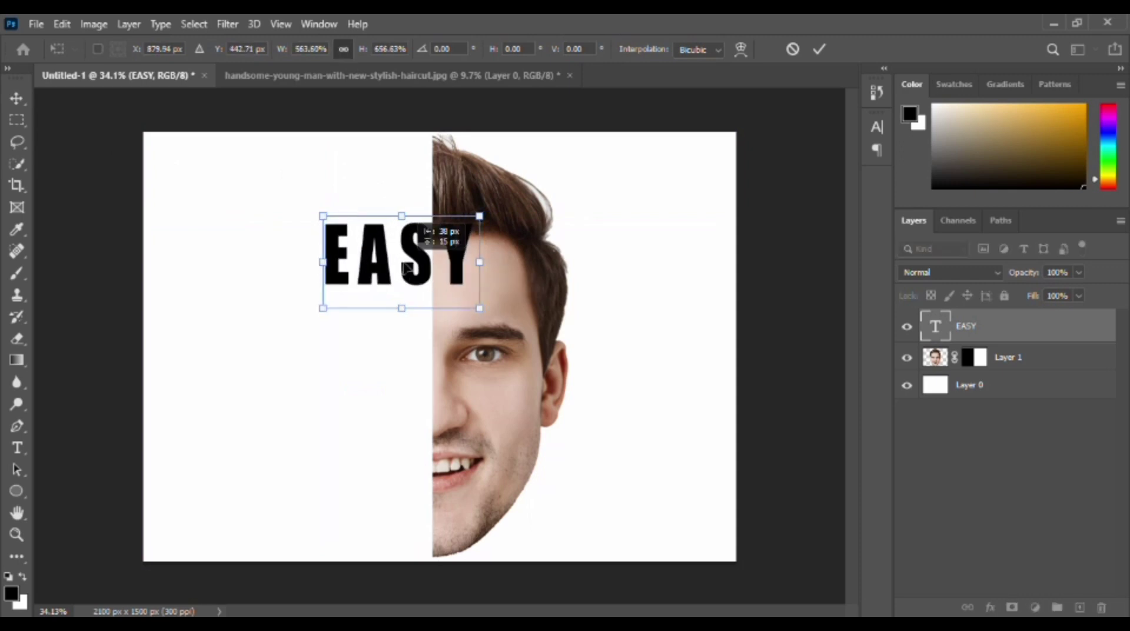
pyautogui.moveTo(413, 267); pyautogui.dragTo(375, 210)
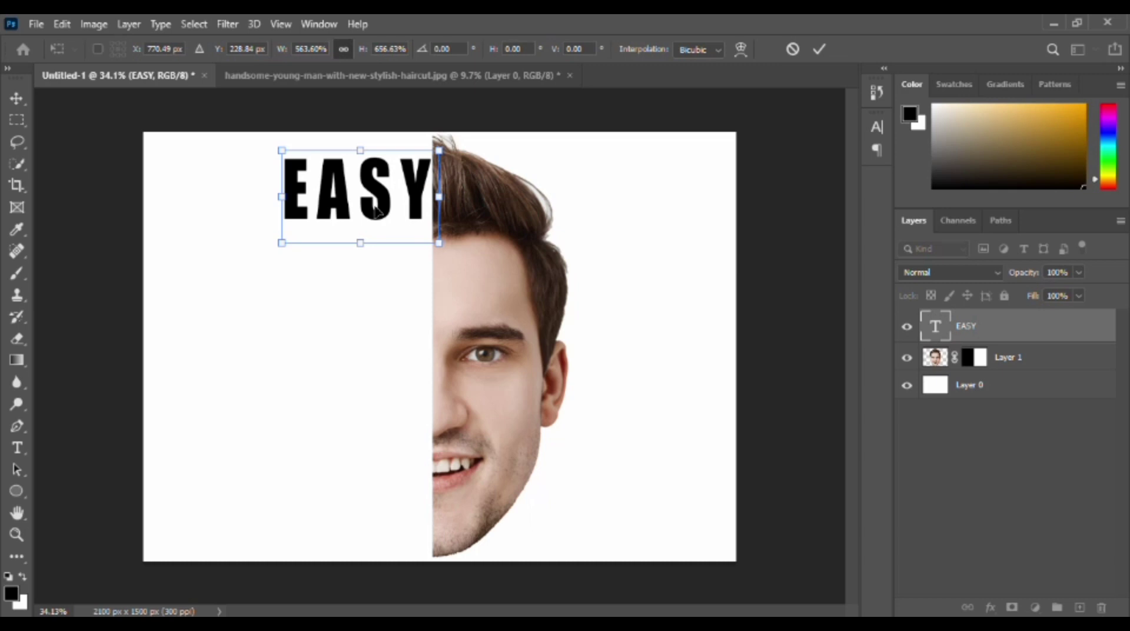
# Set EASY's tracking to 0 and move it right to meet the face's centre edge.
pyautogui.click(877, 127)
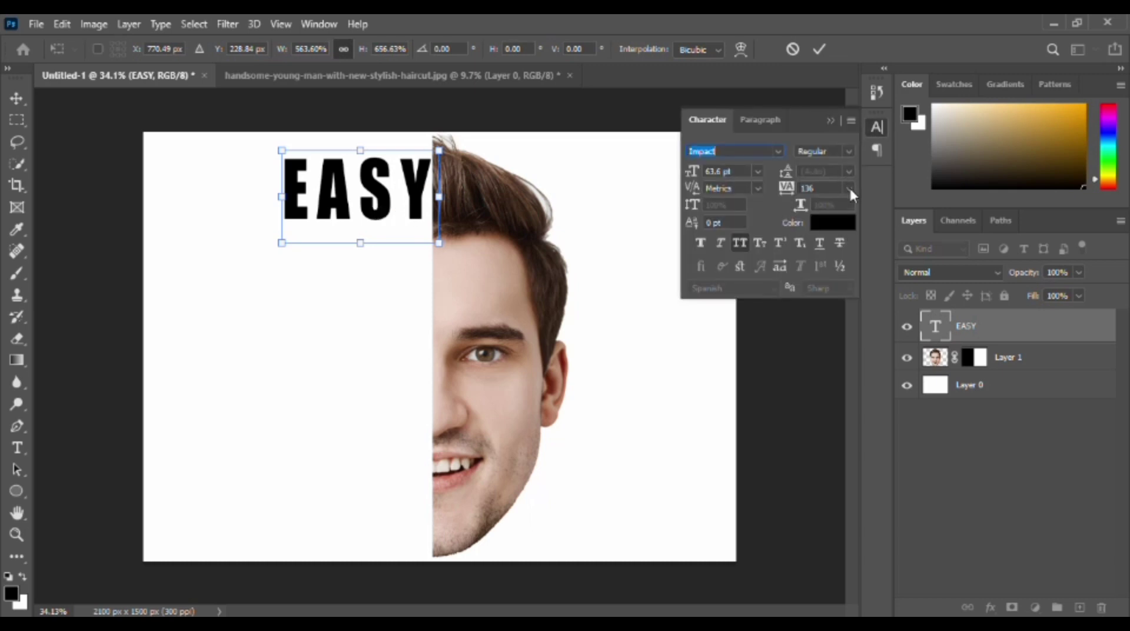
pyautogui.click(819, 48)
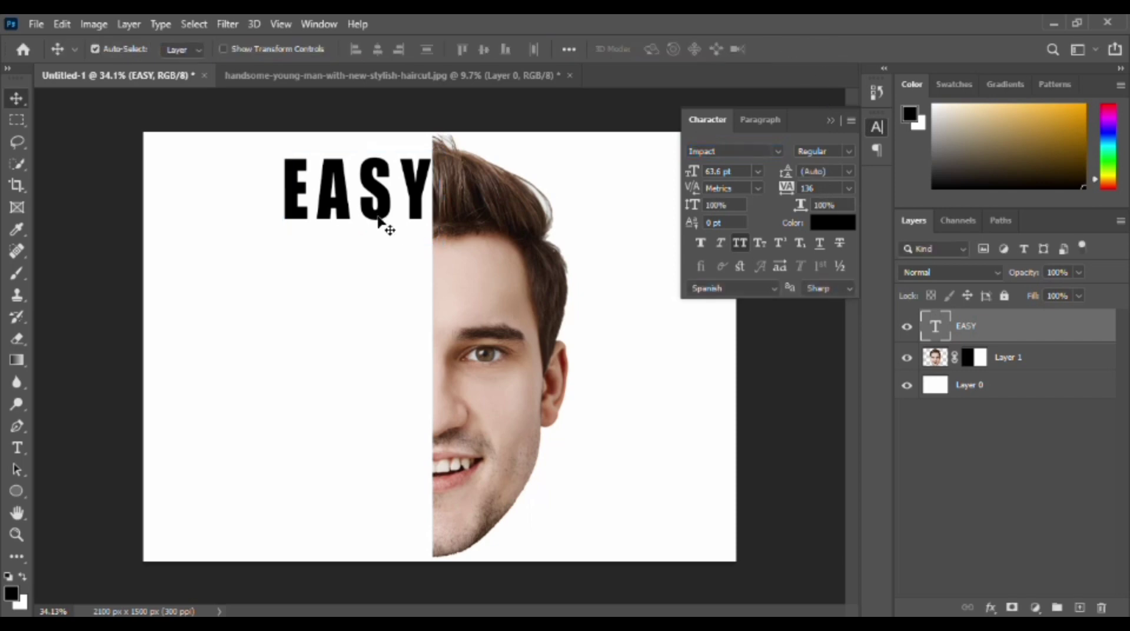
pyautogui.doubleClick(378, 219)
pyautogui.click(849, 189)
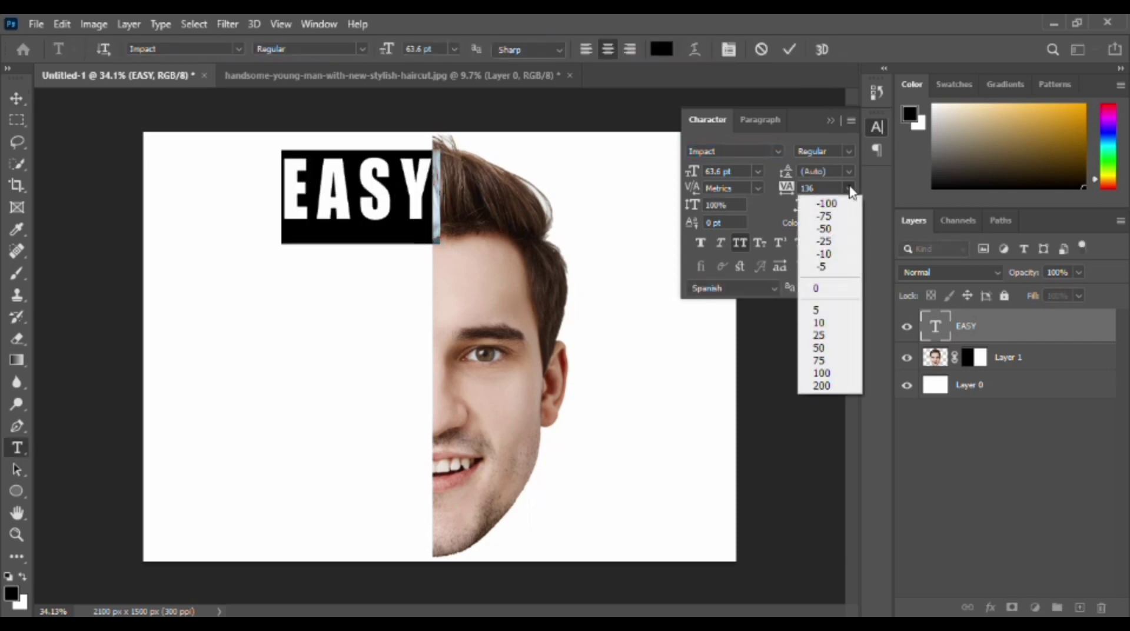
pyautogui.click(821, 288)
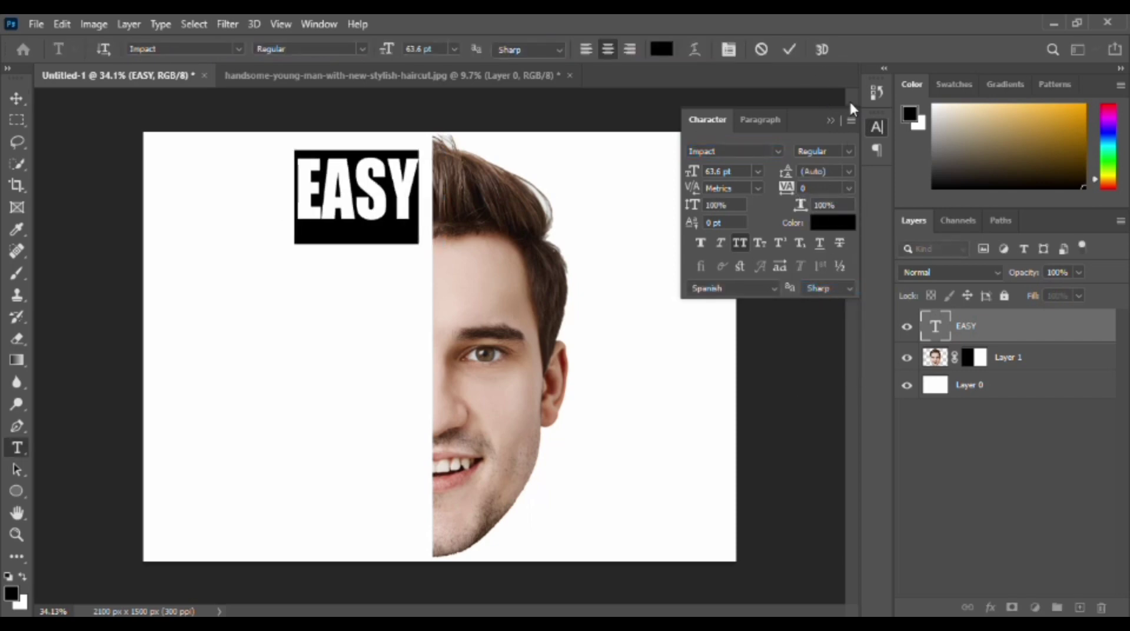
pyautogui.click(789, 49)
pyautogui.moveTo(383, 203); pyautogui.dragTo(394, 196)
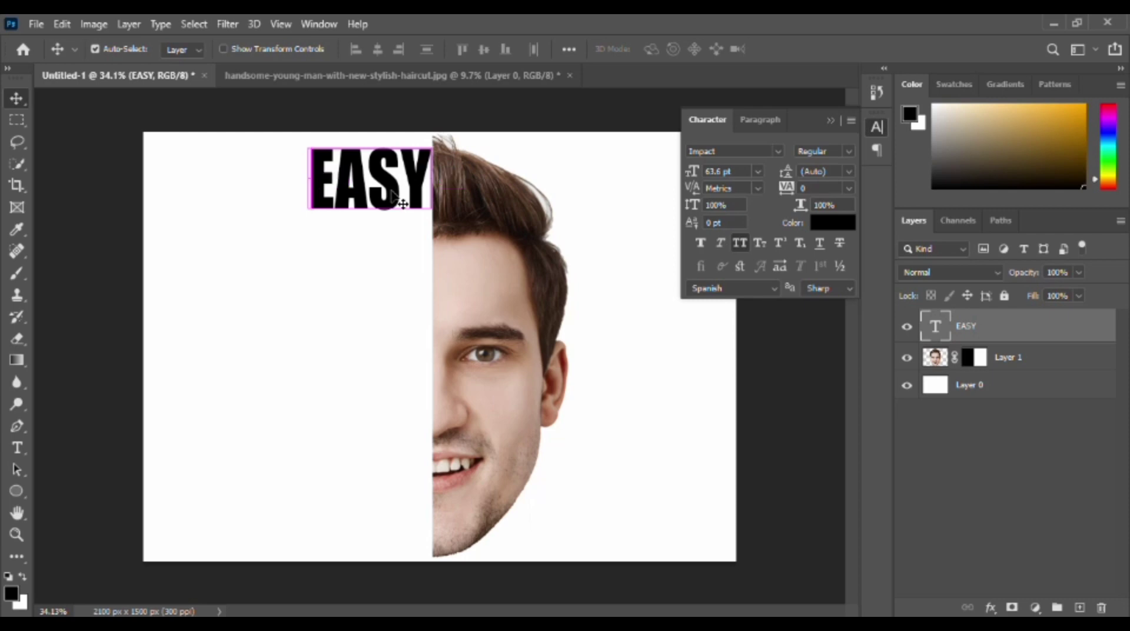
# Scale EASY up to 81.05 pt, keeping its right side against the face's centre edge.
pyautogui.hotkey('ctrl', 't')
pyautogui.moveTo(430, 231); pyautogui.dragTo(445, 252)
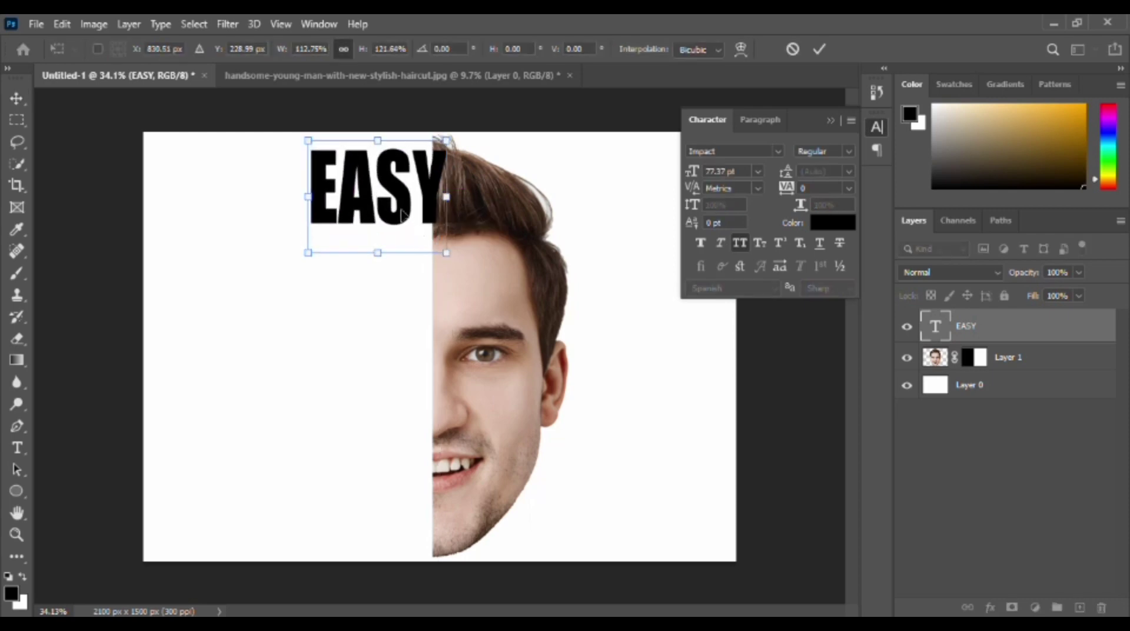
pyautogui.moveTo(401, 214); pyautogui.dragTo(386, 213)
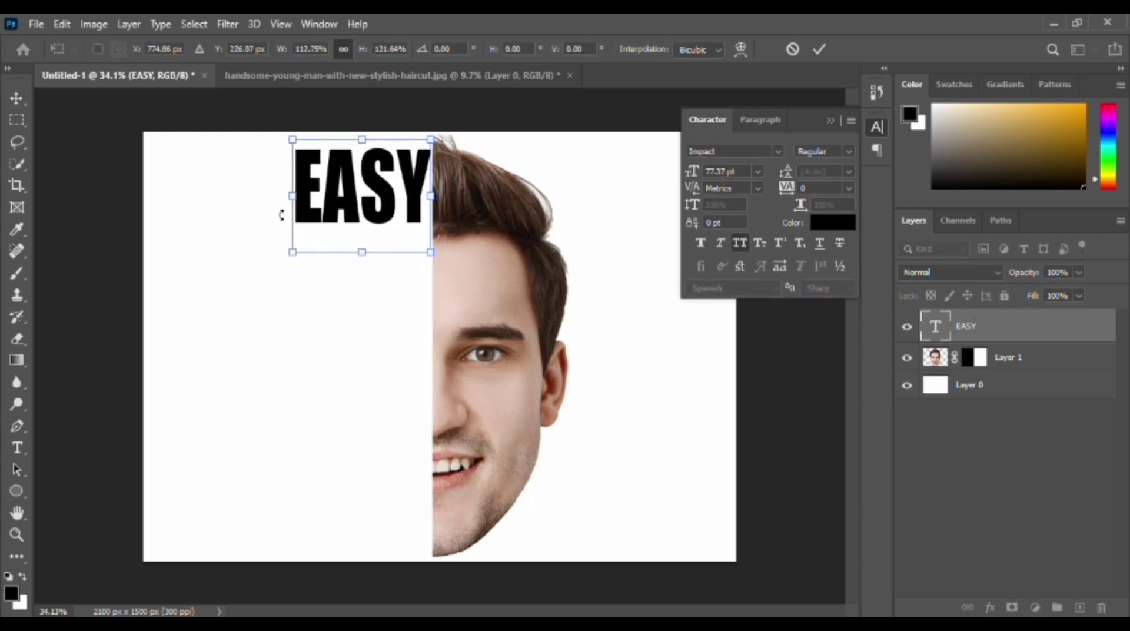
pyautogui.moveTo(292, 198); pyautogui.dragTo(349, 202)
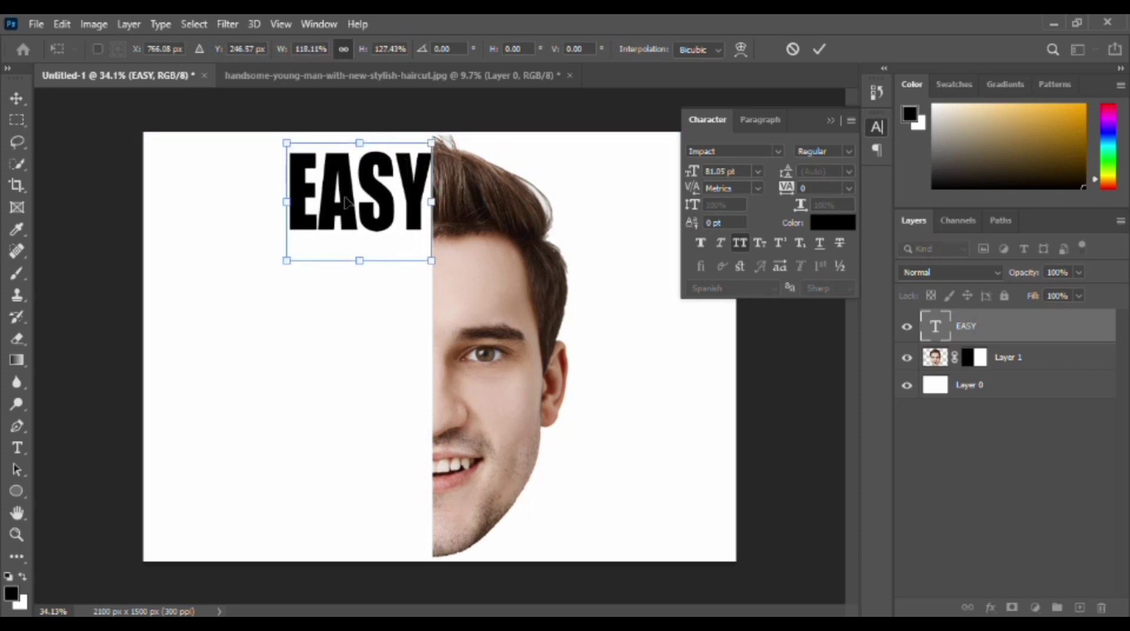
pyautogui.click(819, 48)
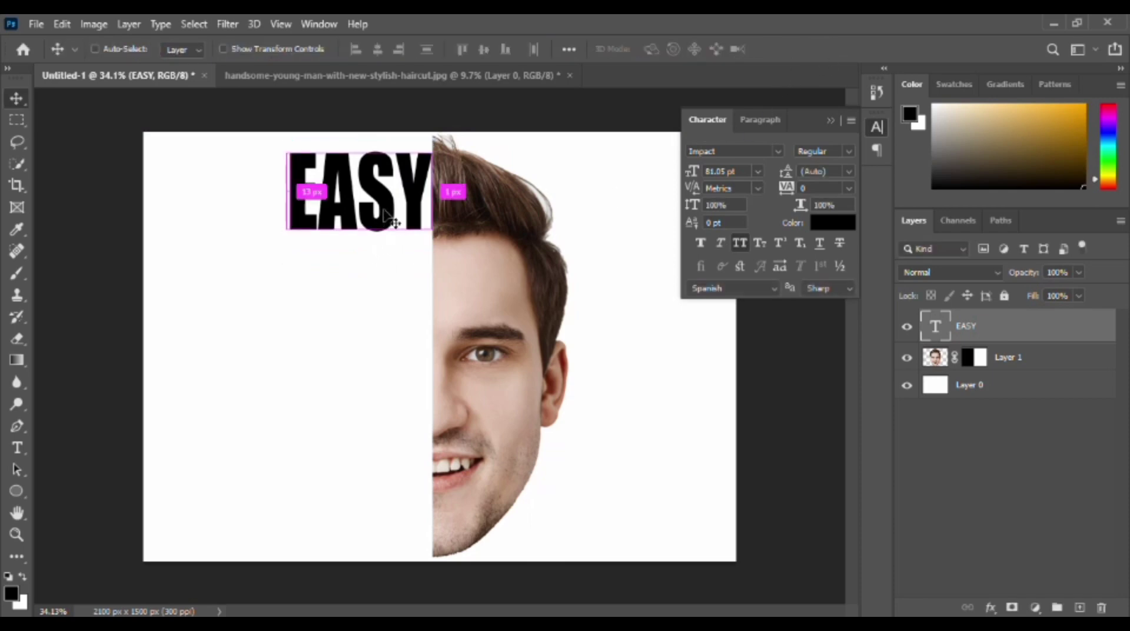
# Duplicate EASY below itself, retype the copy as 'DESIGN', and align it to the face edge.
pyautogui.hotkey('ctrl', 'j')
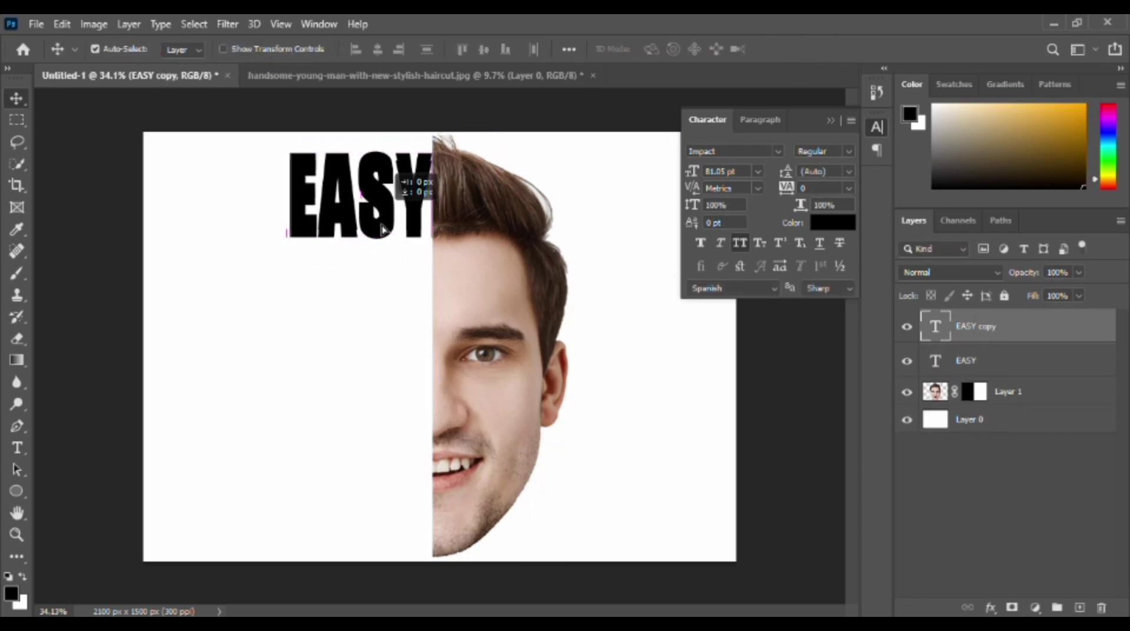
pyautogui.moveTo(391, 220); pyautogui.dragTo(383, 296)
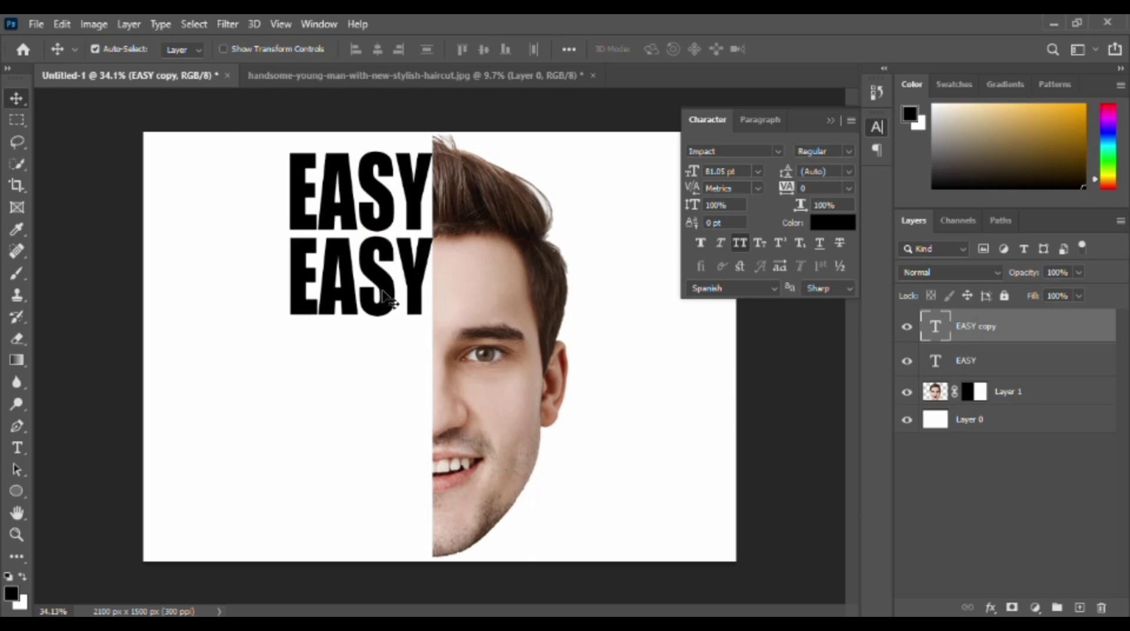
pyautogui.doubleClick(403, 288)
pyautogui.write('DE')
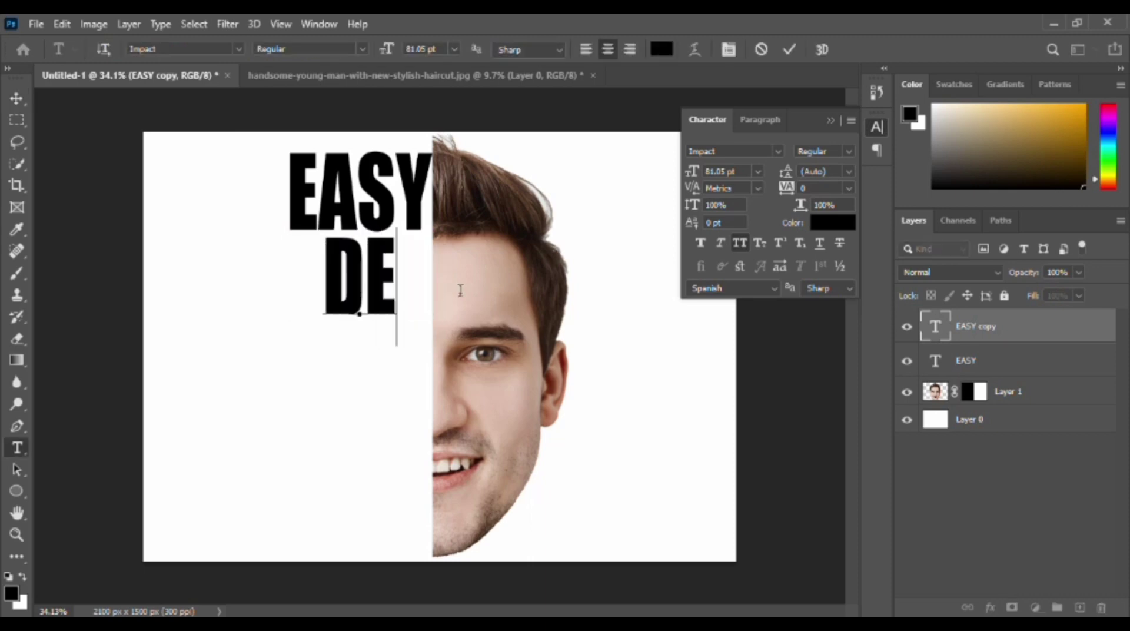
pyautogui.write('SIGN')
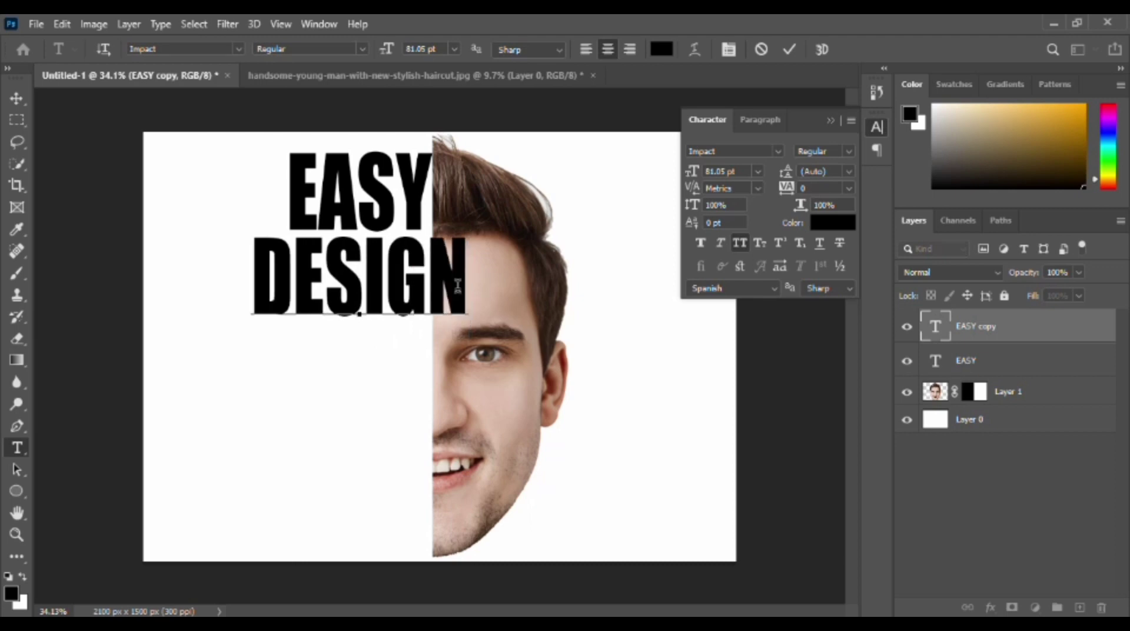
pyautogui.click(790, 49)
pyautogui.press('v')
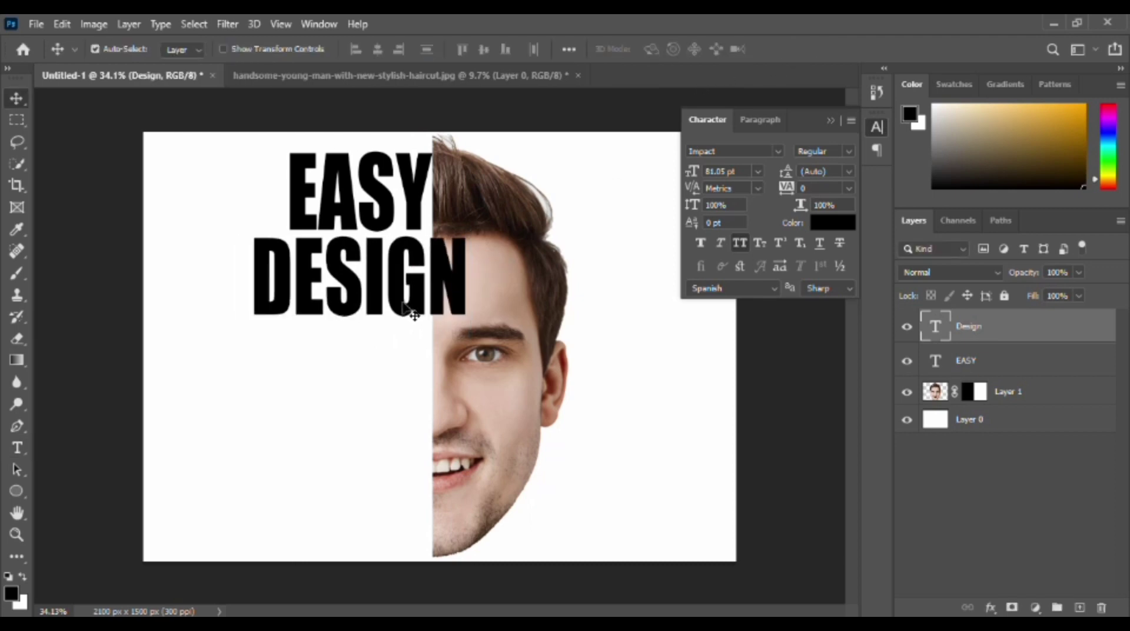
pyautogui.moveTo(405, 305); pyautogui.dragTo(369, 310)
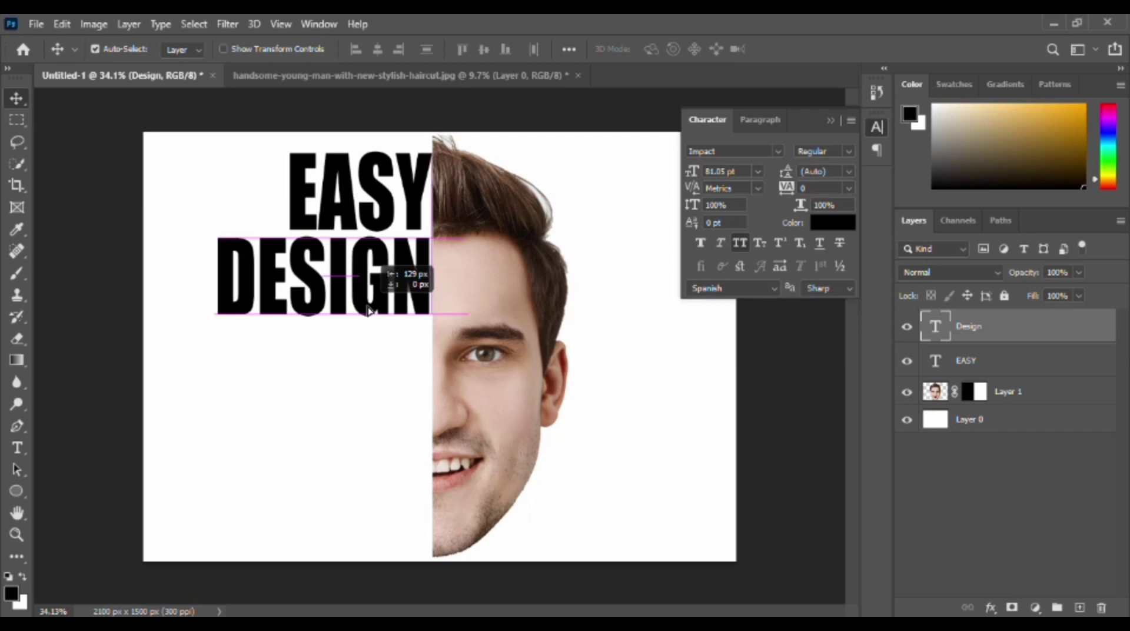
# Stretch DESIGN vertically into tall letters and move it further down.
pyautogui.moveTo(366, 305); pyautogui.dragTo(370, 312)
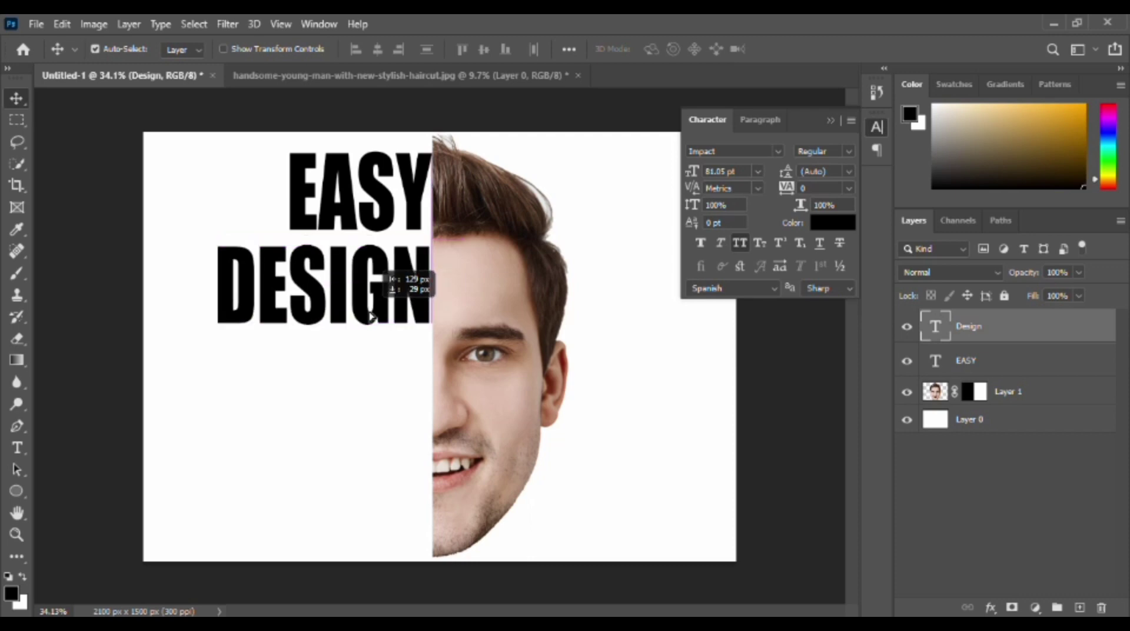
pyautogui.press('ctrl')
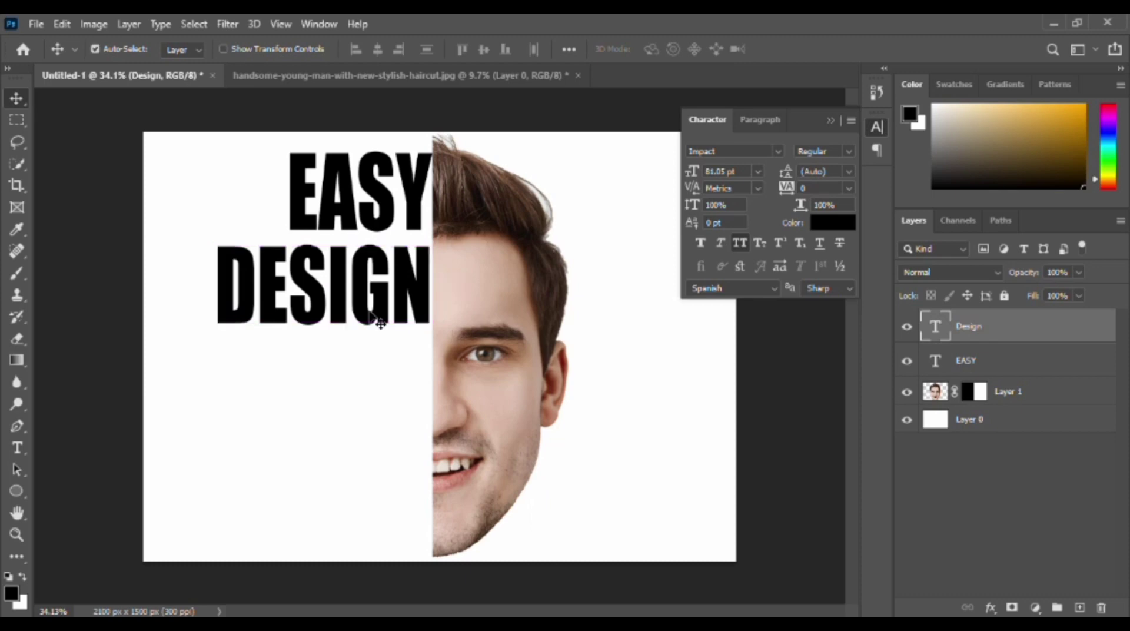
pyautogui.hotkey('ctrl', 't')
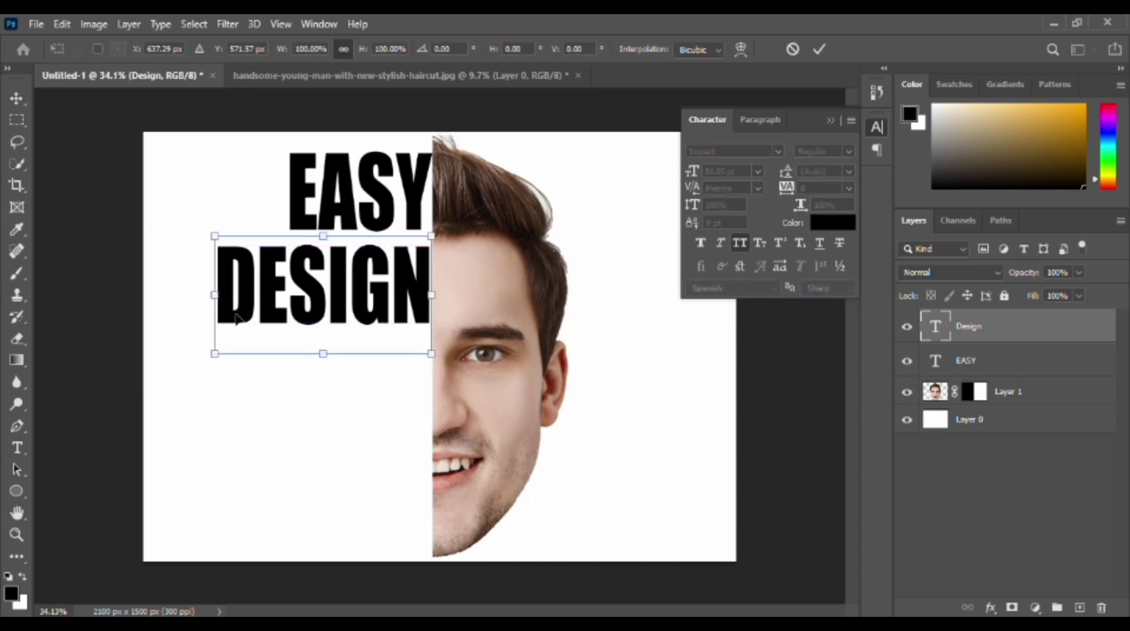
pyautogui.moveTo(323, 353); pyautogui.dragTo(332, 400)
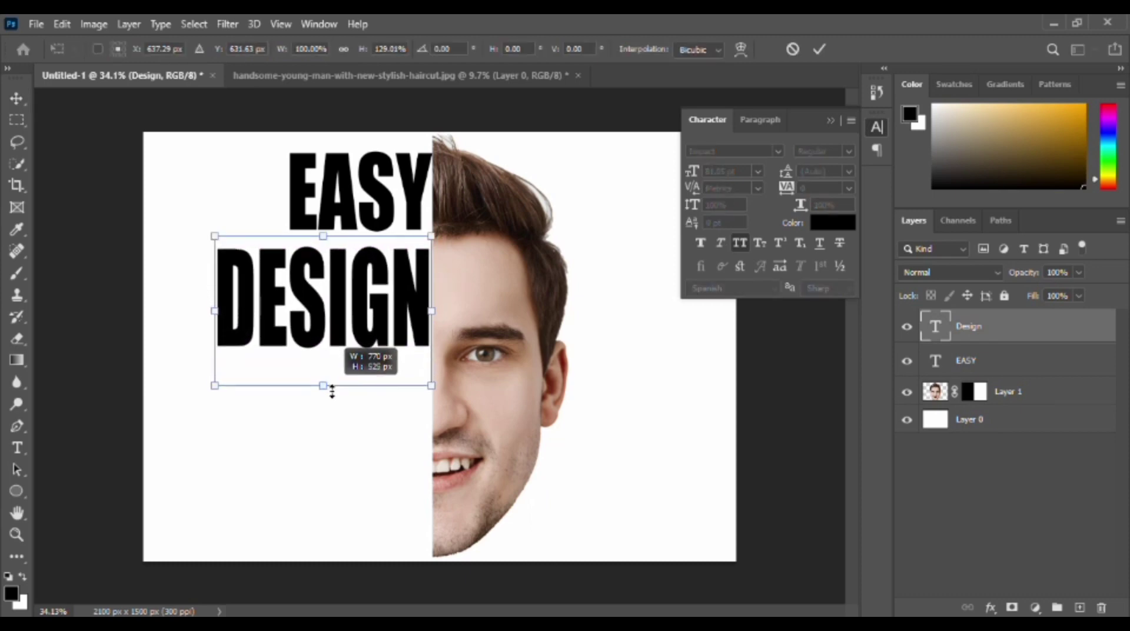
pyautogui.moveTo(333, 401); pyautogui.dragTo(334, 417)
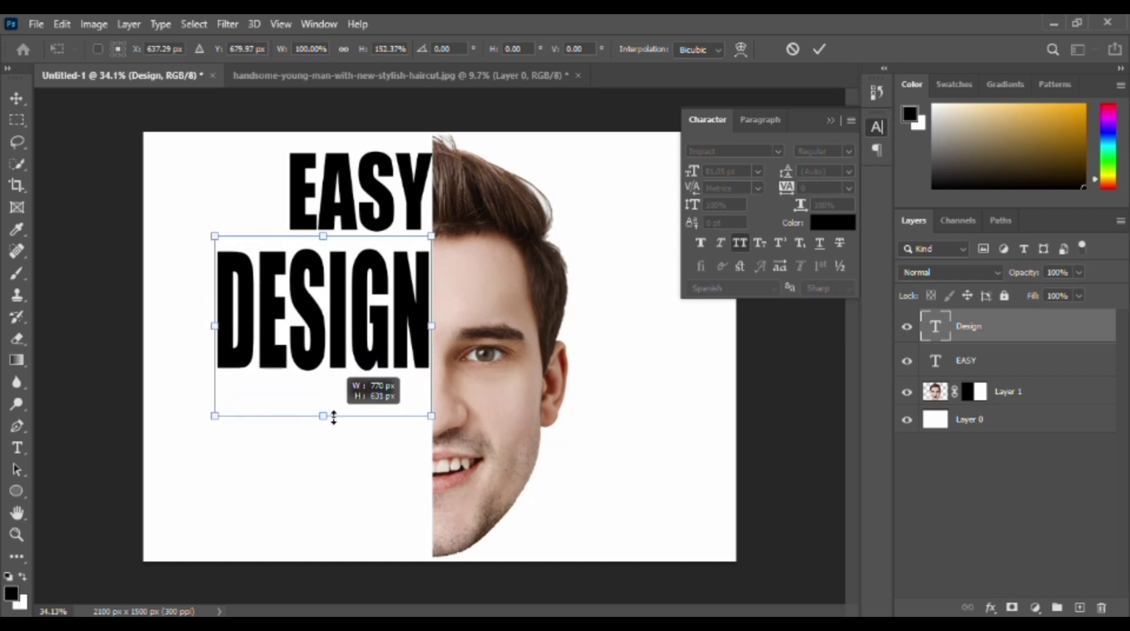
pyautogui.click(819, 49)
pyautogui.moveTo(353, 332); pyautogui.dragTo(360, 367)
# Lower EASY and stretch it taller both downward and upward, to 120.06 pt.
pyautogui.moveTo(382, 199); pyautogui.dragTo(381, 213)
pyautogui.hotkey('ctrl', 't')
pyautogui.moveTo(360, 273); pyautogui.dragTo(360, 319)
pyautogui.moveTo(361, 155); pyautogui.dragTo(366, 146)
pyautogui.click(819, 49)
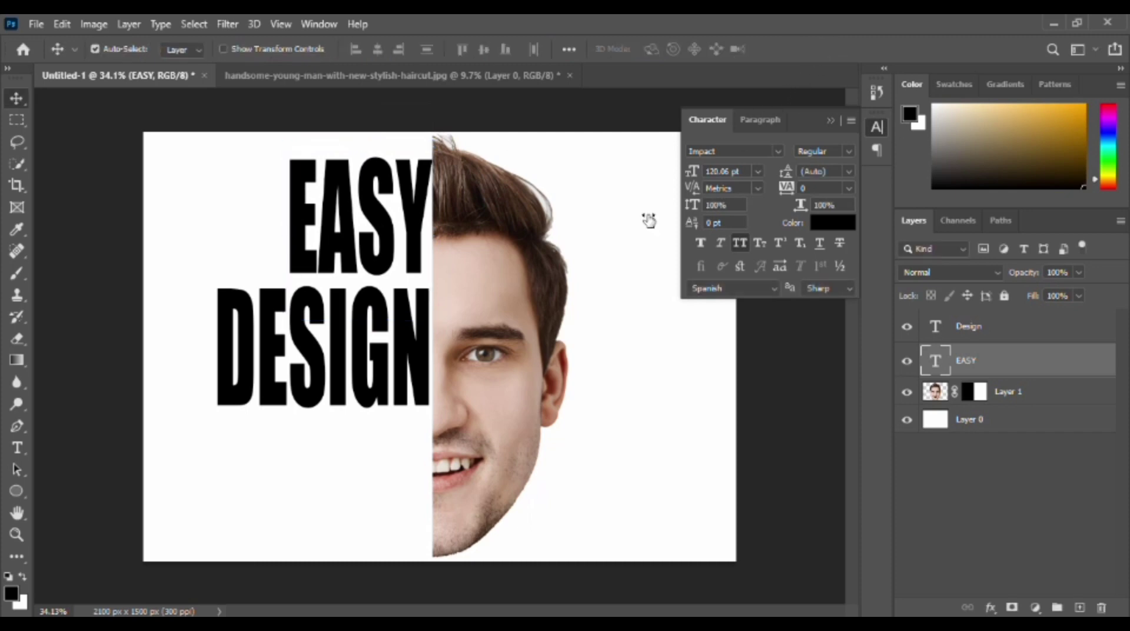
# Duplicate the DESIGN layer and place the copy as a third line below it.
pyautogui.click(420, 352)
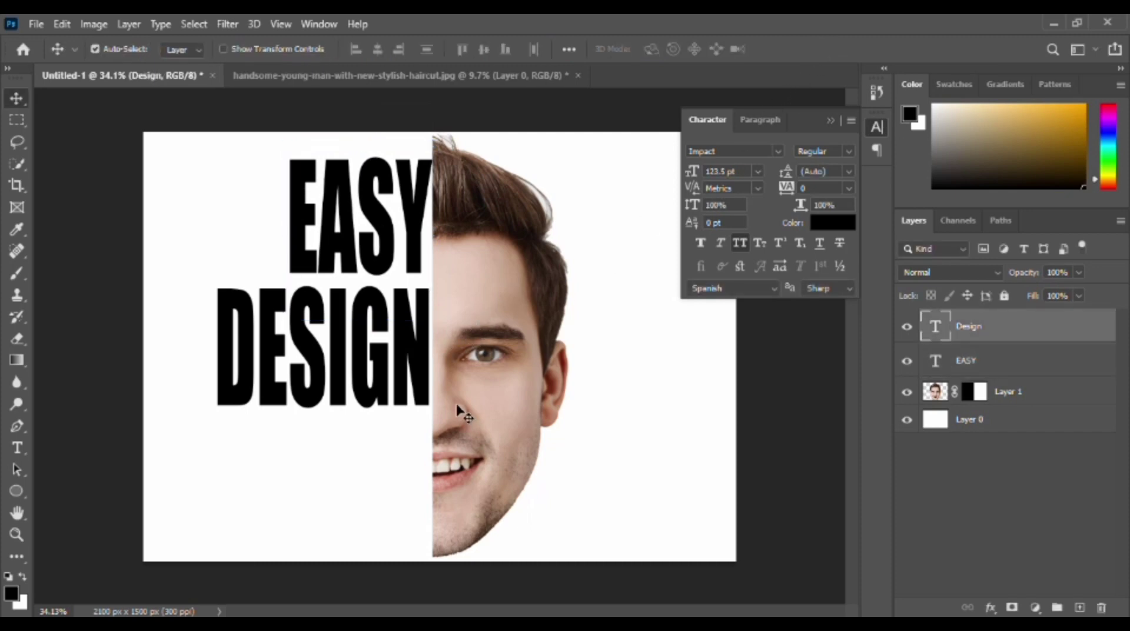
pyautogui.press('ctrl')
pyautogui.moveTo(458, 406)
pyautogui.mouseDown()
pyautogui.moveTo(340, 412)
pyautogui.moveTo(344, 496)
pyautogui.mouseUp()
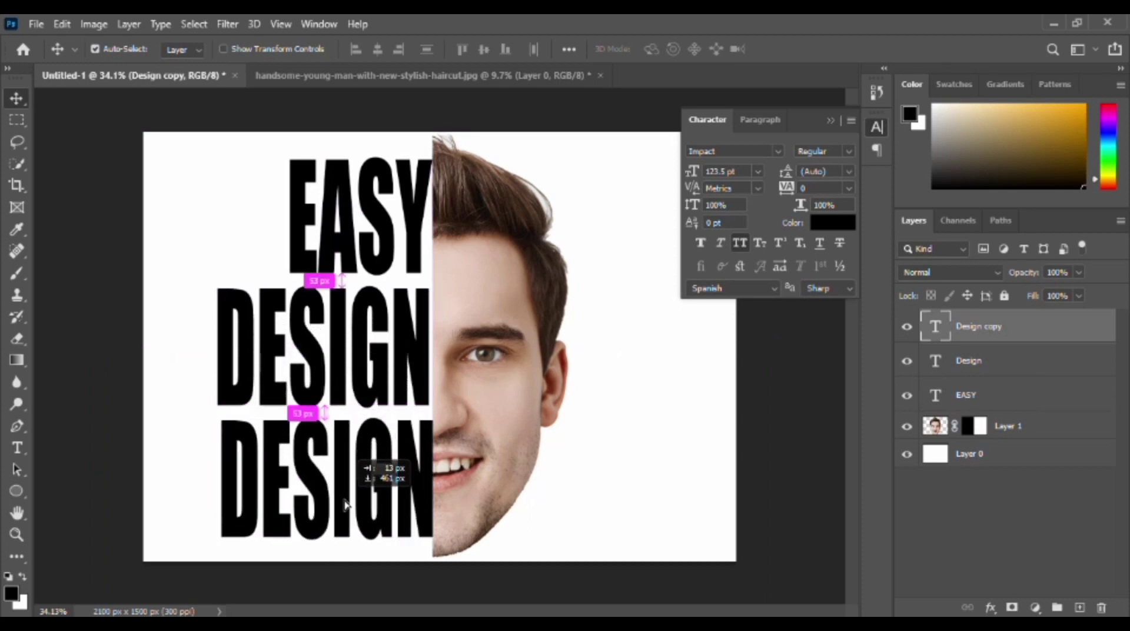
# Retype the DESIGN copy as 'BD' and move it right against the face edge.
pyautogui.doubleClick(345, 496)
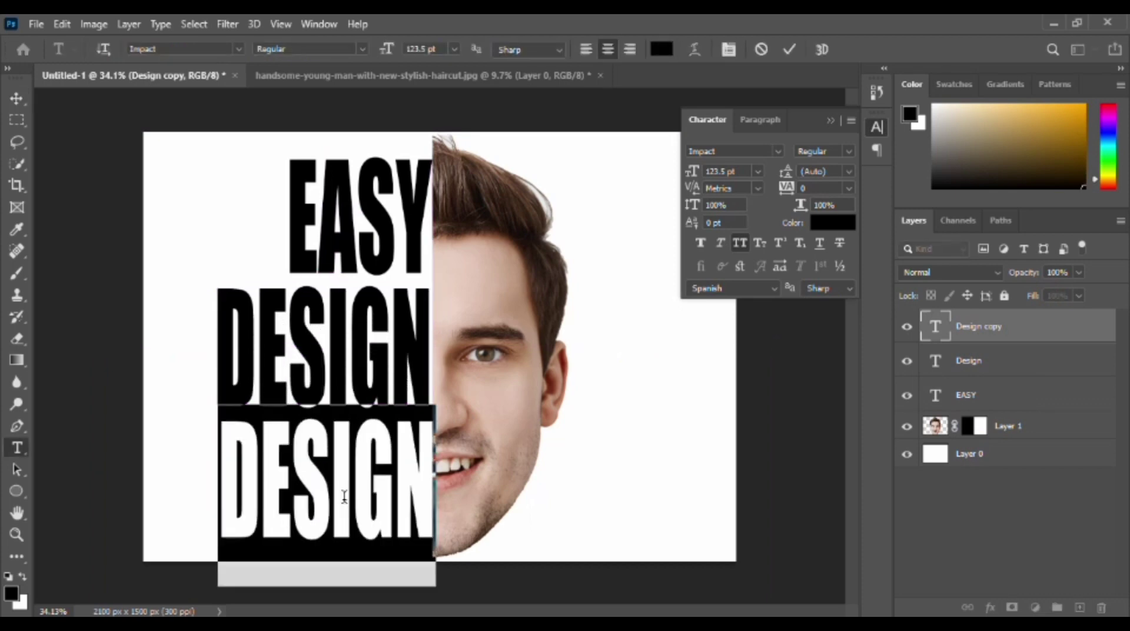
pyautogui.write('BD')
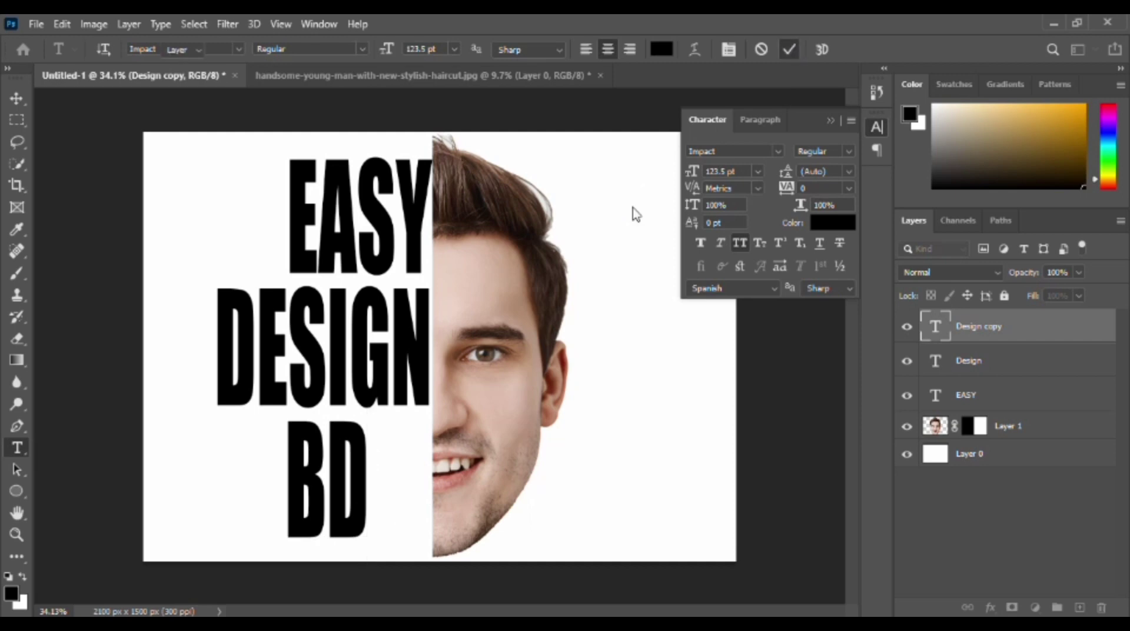
pyautogui.hotkey('ctrl', 'Return')
pyautogui.press('v')
pyautogui.moveTo(373, 498); pyautogui.dragTo(427, 492)
# Widen BD leftward so it fills its line like the others.
pyautogui.hotkey('ctrl', 't')
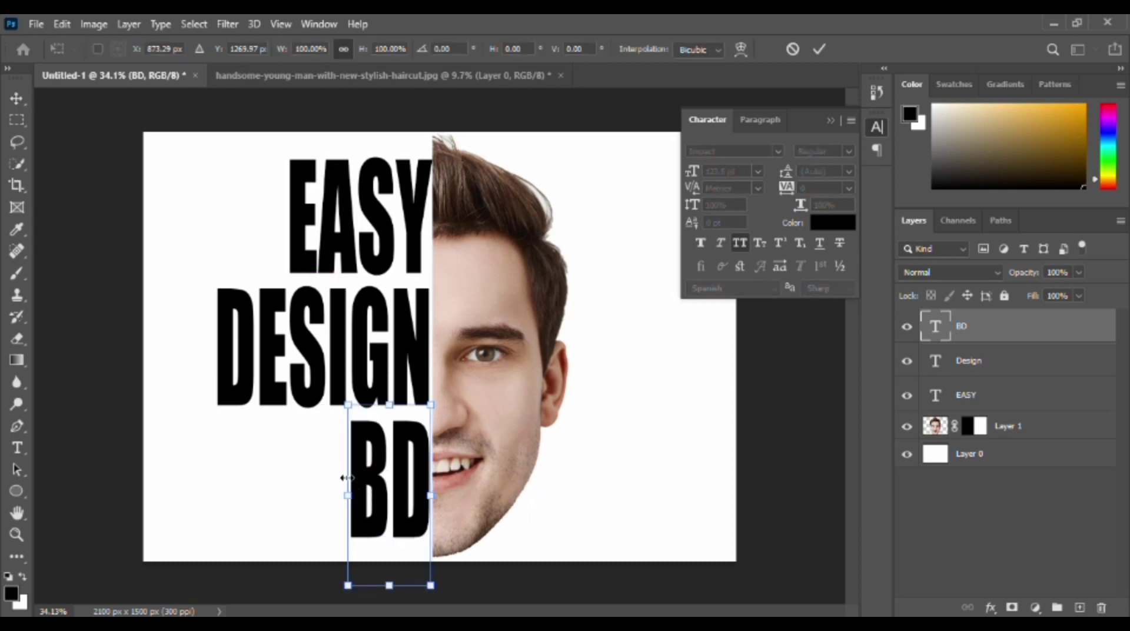
pyautogui.moveTo(346, 478); pyautogui.dragTo(288, 486)
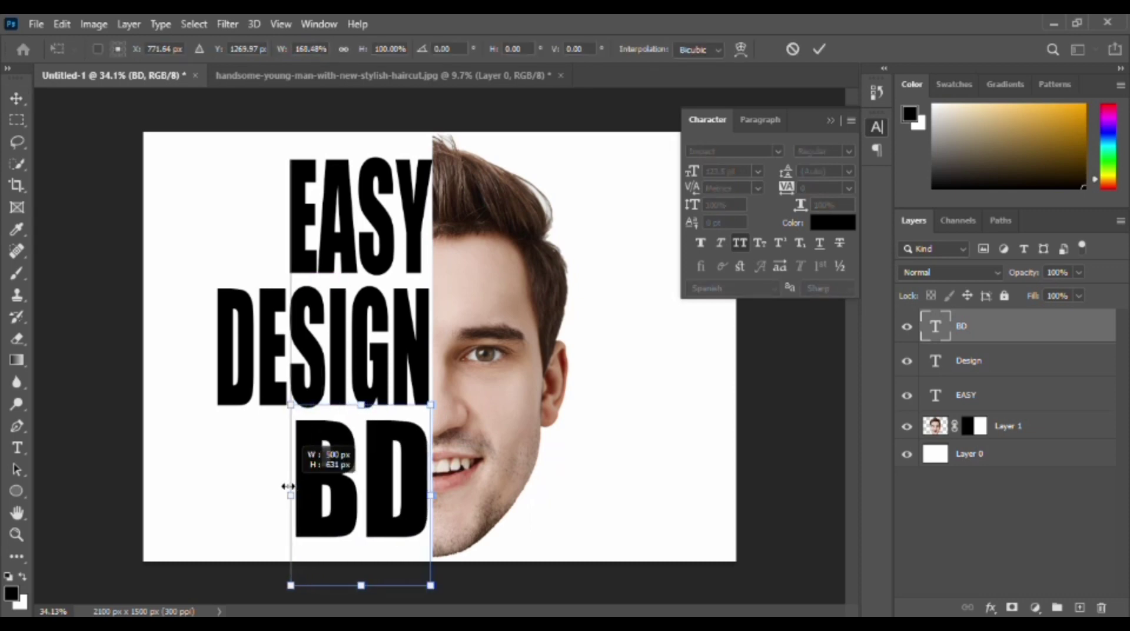
pyautogui.click(819, 50)
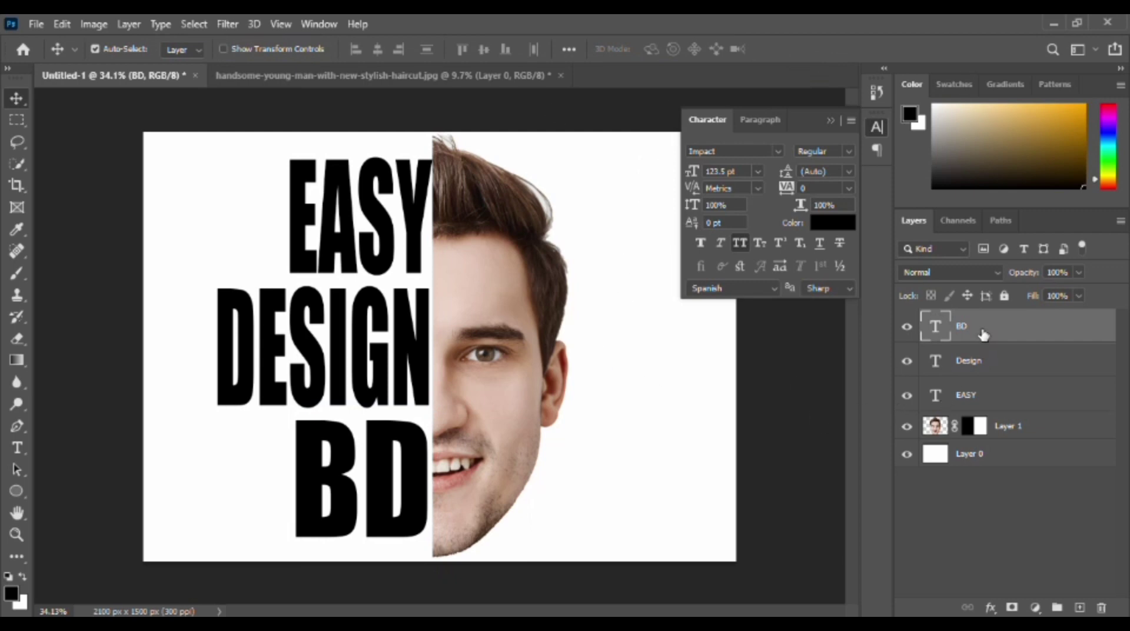
# Merge the BD, Design and EASY text layers into a single layer.
pyautogui.keyDown('shift'); pyautogui.click(971, 362); pyautogui.keyUp('shift')
pyautogui.keyDown('shift'); pyautogui.click(980, 394); pyautogui.keyUp('shift')
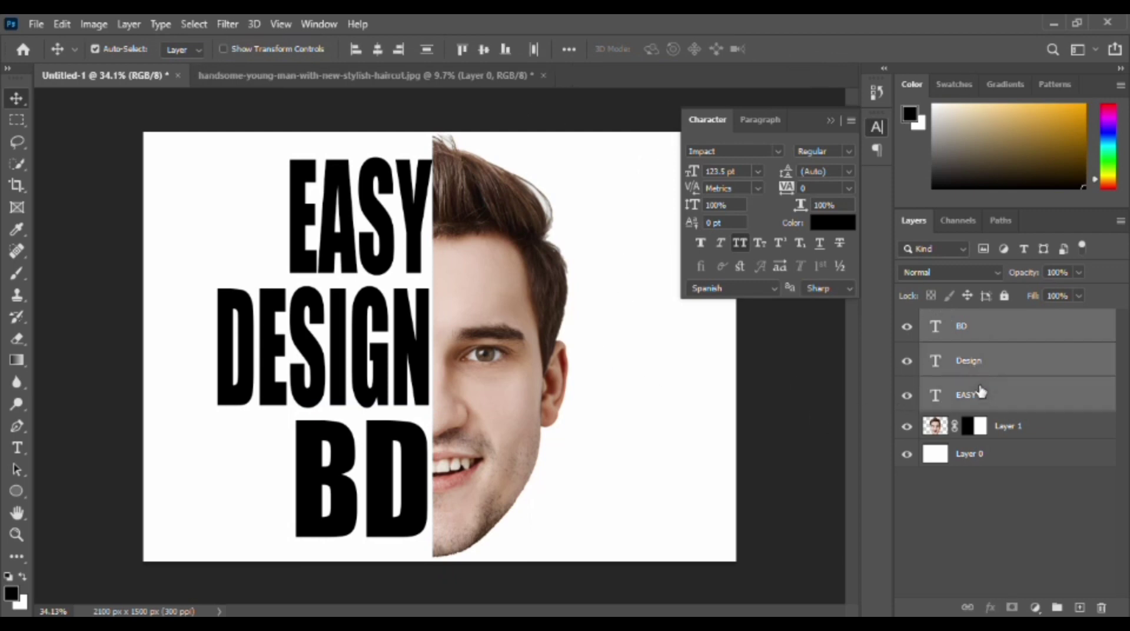
pyautogui.press('ctrl')
pyautogui.hotkey('ctrl', 'e')
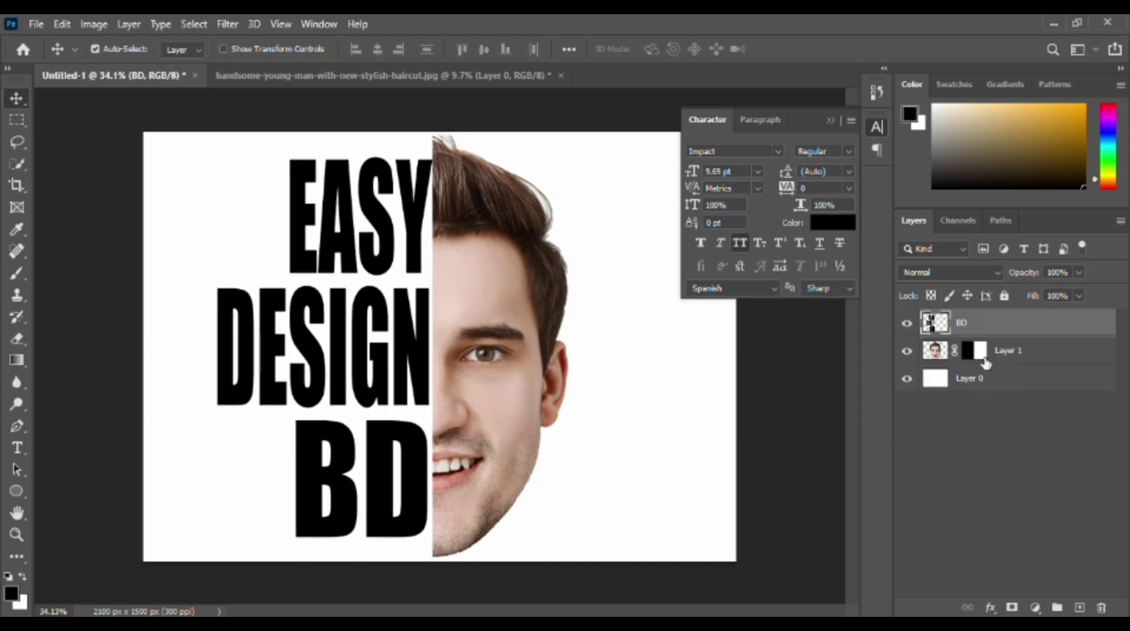
# Duplicate Layer 1 and invert the copy's mask so it shows the face's left half.
pyautogui.click(1017, 356)
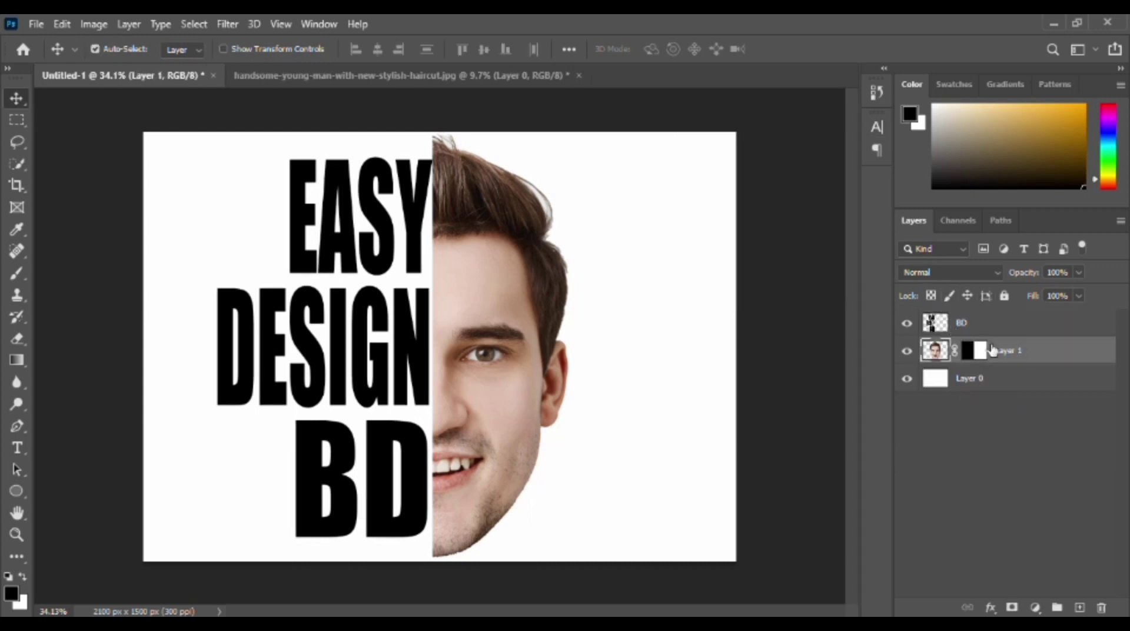
pyautogui.hotkey('ctrl', 'j')
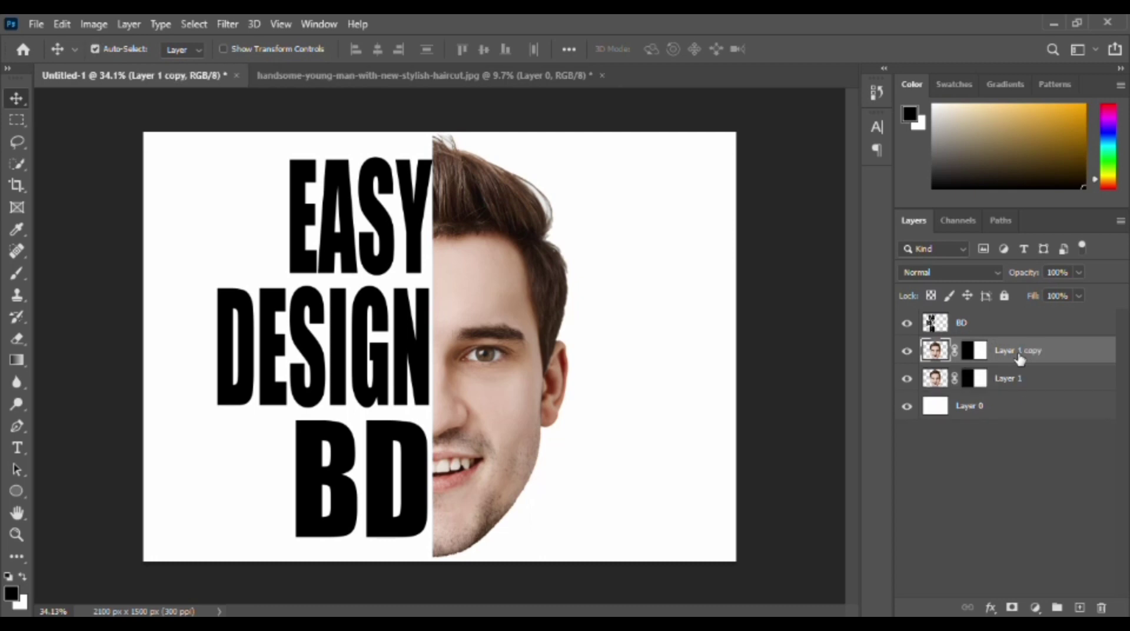
pyautogui.click(984, 351)
pyautogui.moveTo(986, 352); pyautogui.dragTo(987, 354)
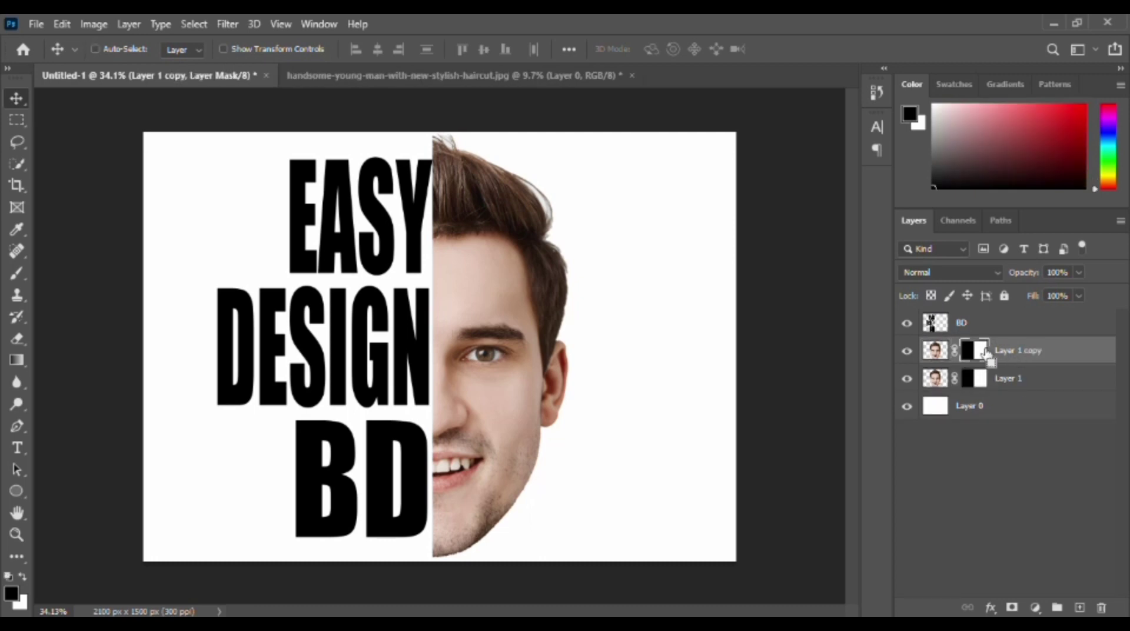
pyautogui.hotkey('ctrl', 'i')
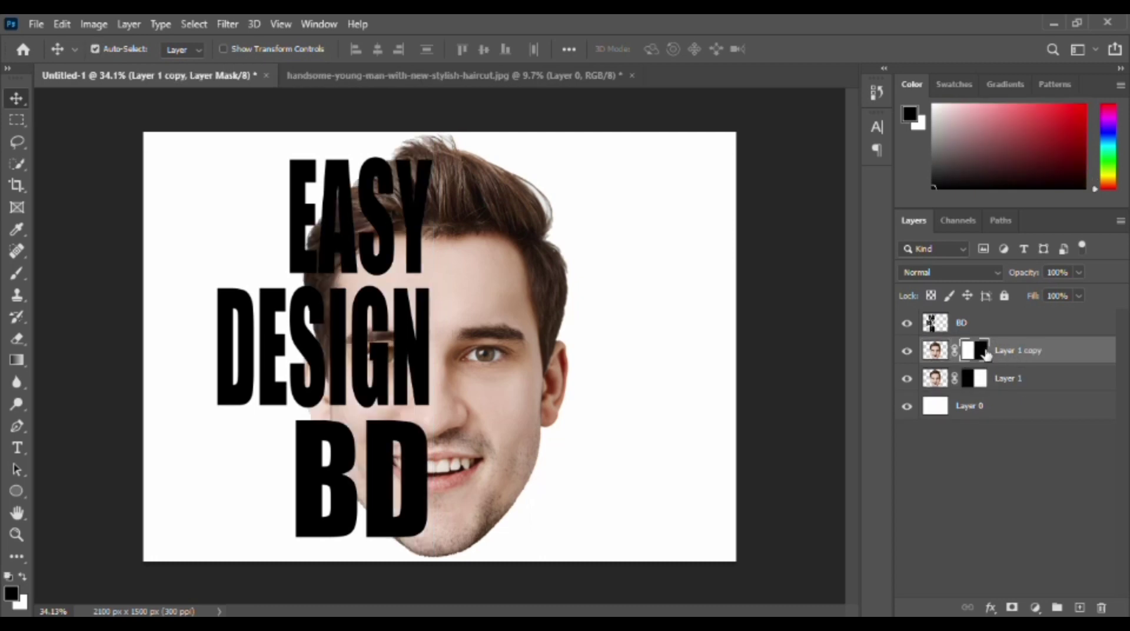
pyautogui.click(906, 380)
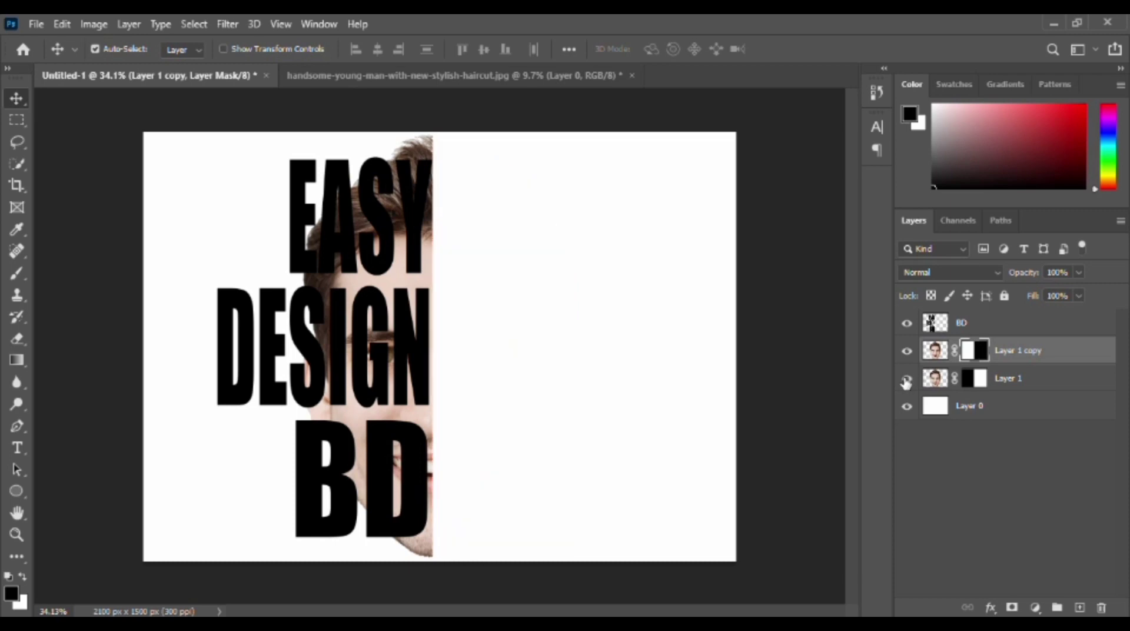
pyautogui.click(907, 380)
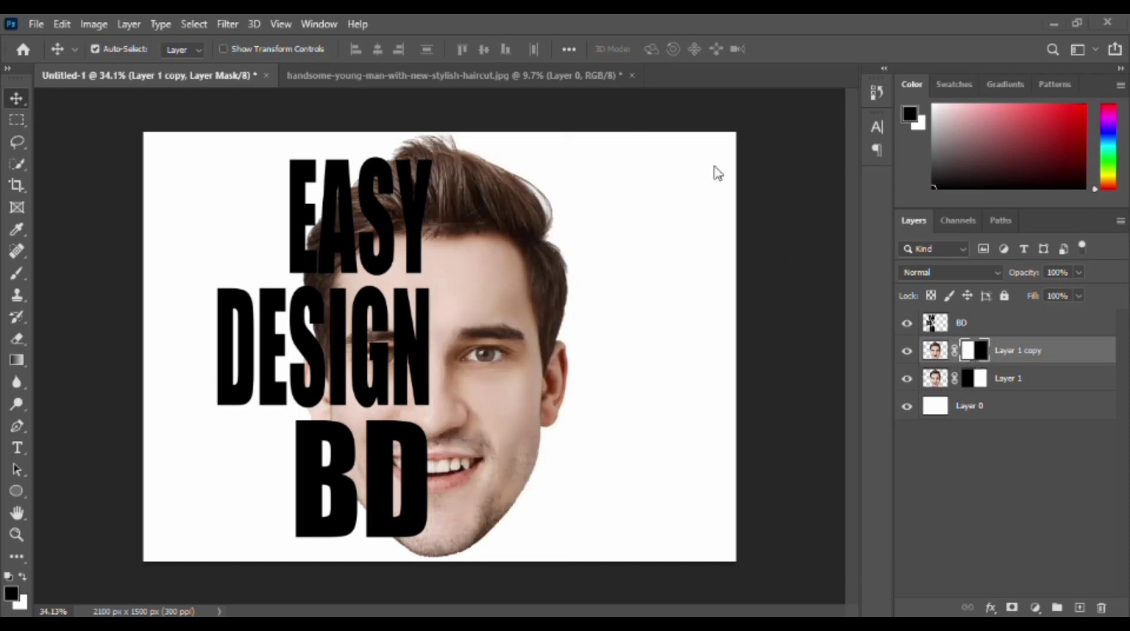
pyautogui.click(965, 325)
# Load the merged lettering's pixels as a selection and hide the text layer.
pyautogui.rightClick(936, 324)
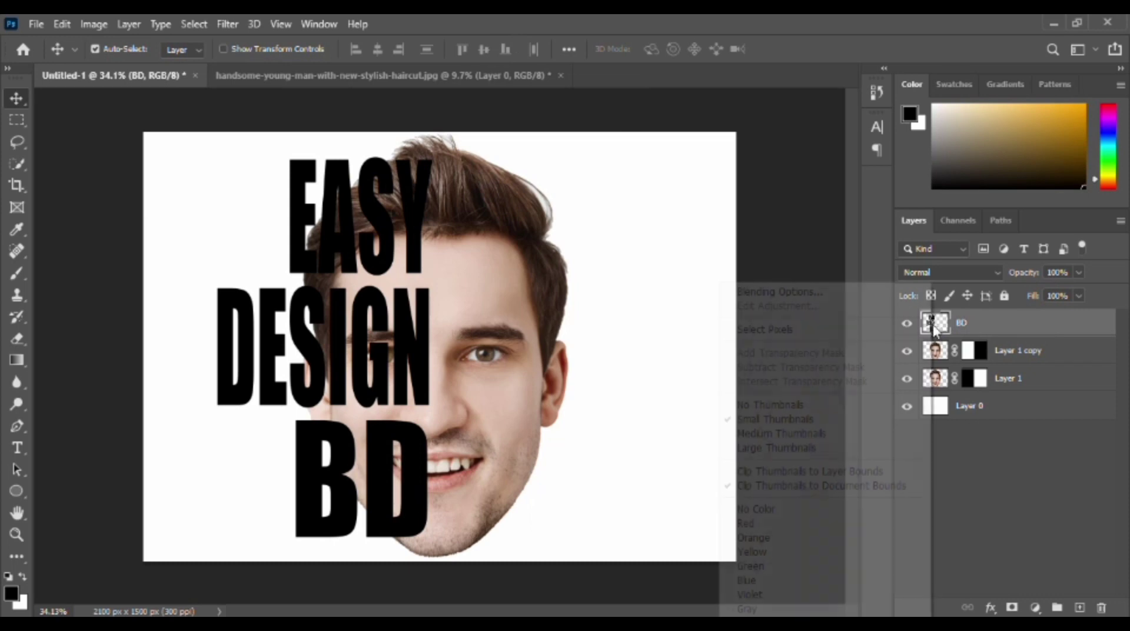
pyautogui.click(775, 330)
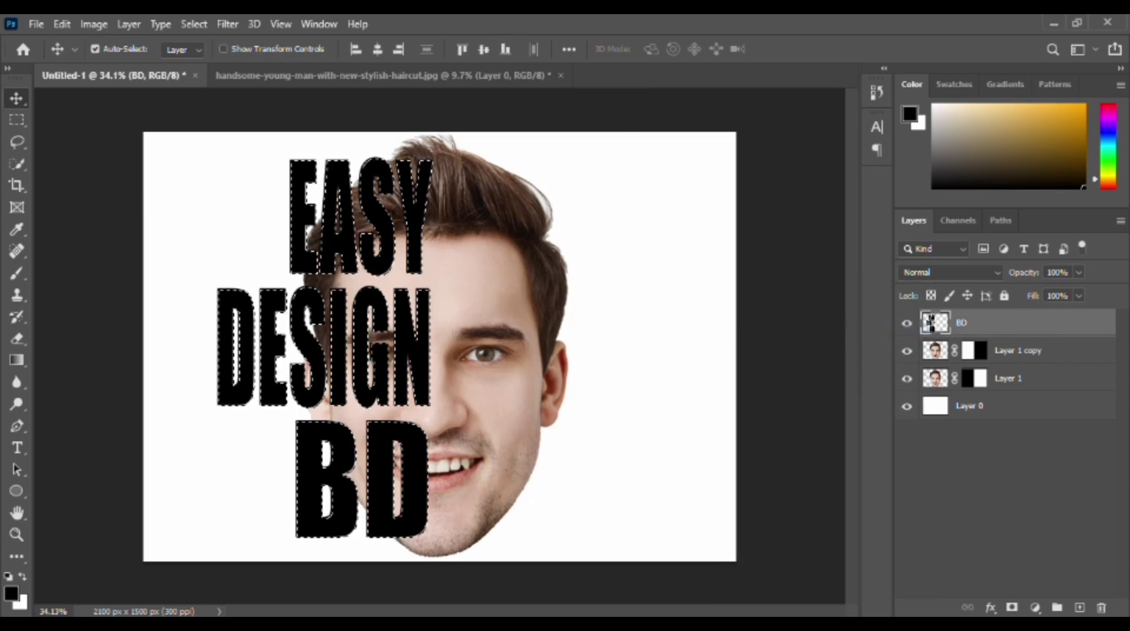
pyautogui.click(972, 356)
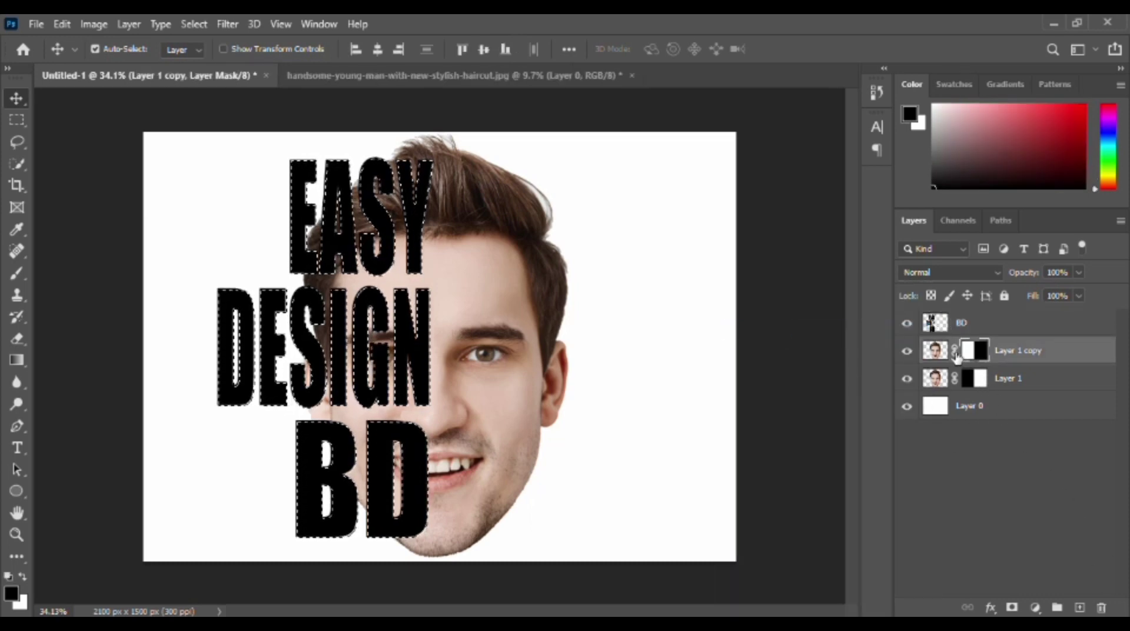
pyautogui.click(907, 323)
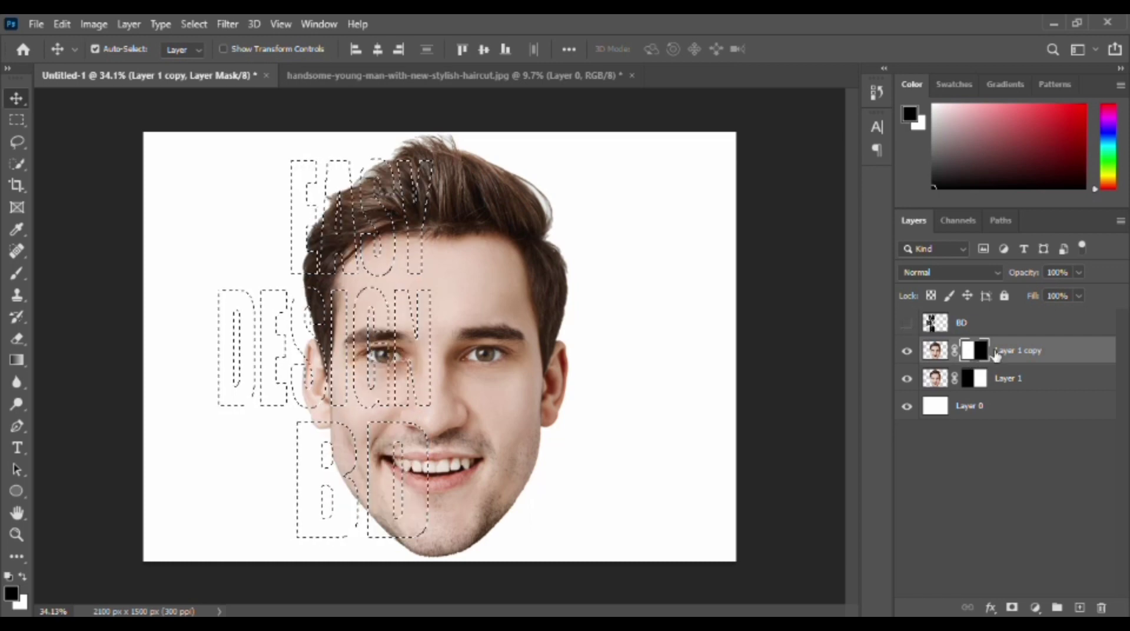
# Apply and delete the face copy's old mask, then mask it to the letter shapes.
pyautogui.click(1103, 608)
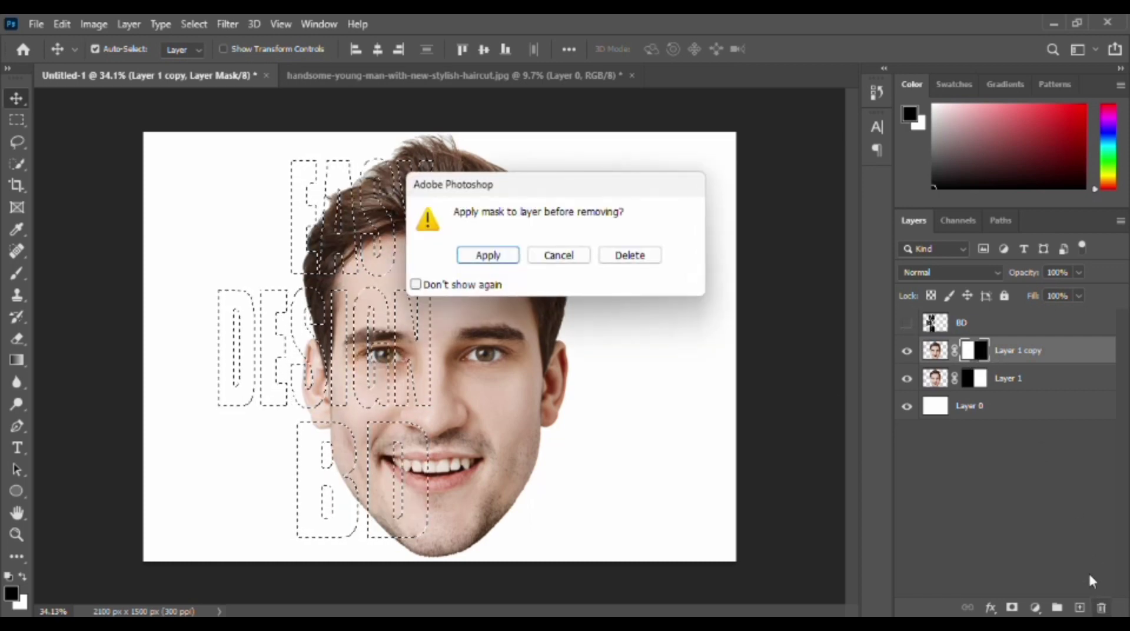
pyautogui.click(511, 257)
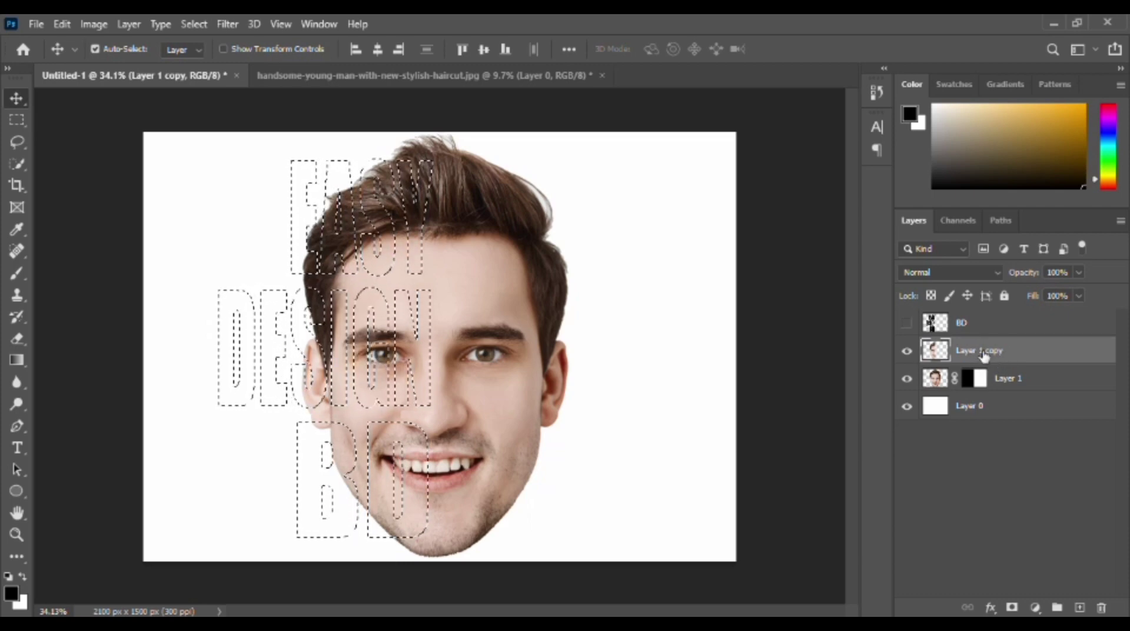
pyautogui.click(1012, 607)
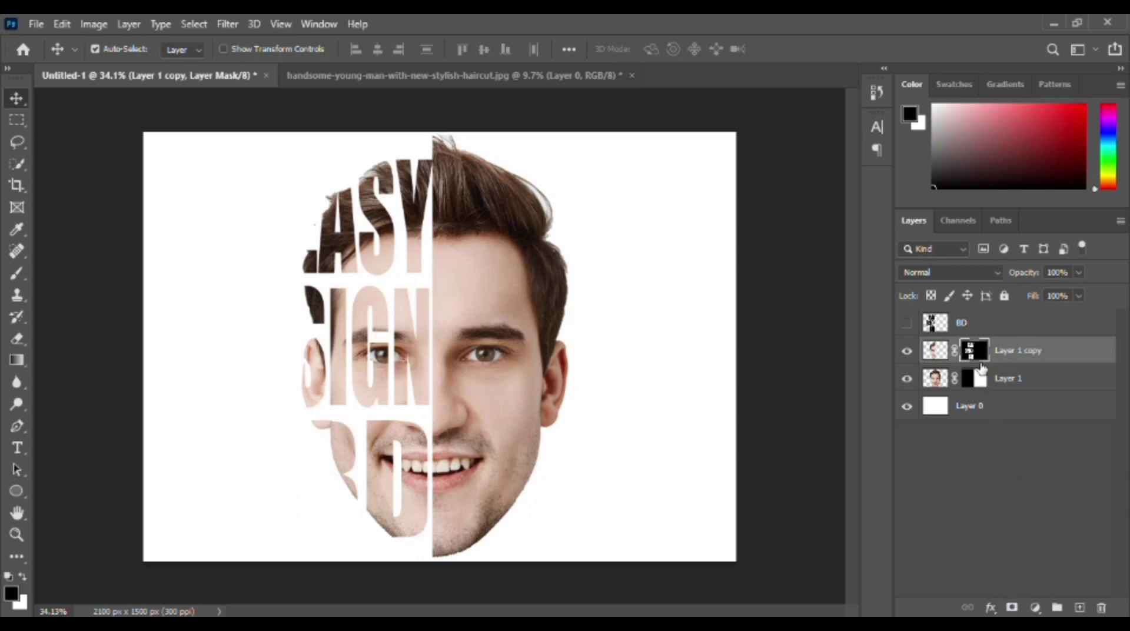
pyautogui.click(929, 321)
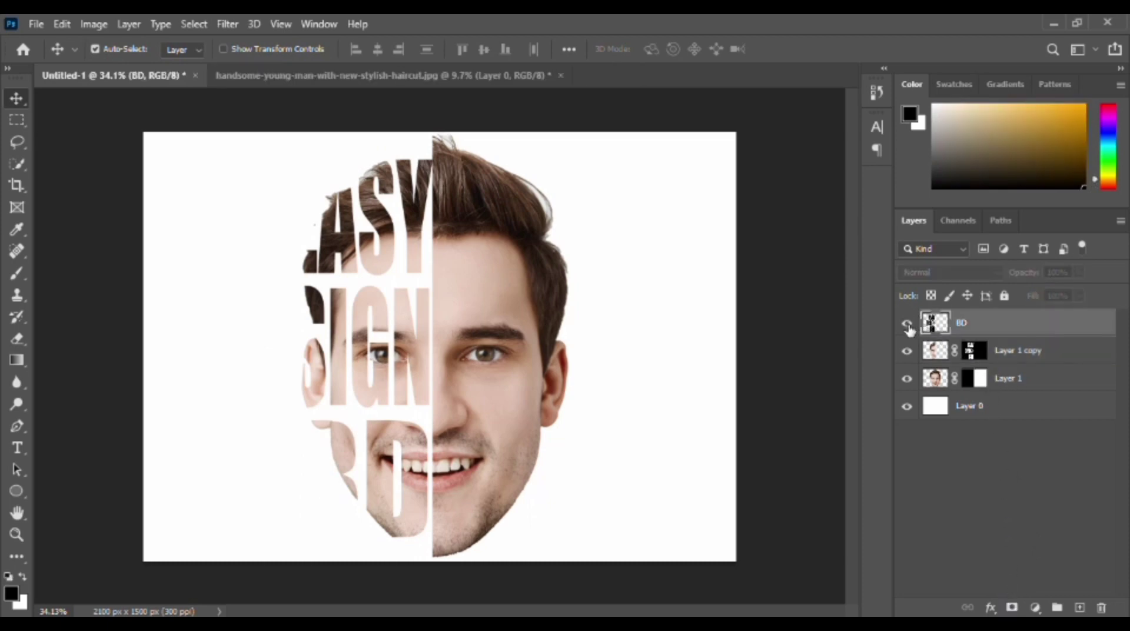
# Unhide the merged EASY DESIGN BD layer and lower its opacity to about 66%.
pyautogui.click(907, 324)
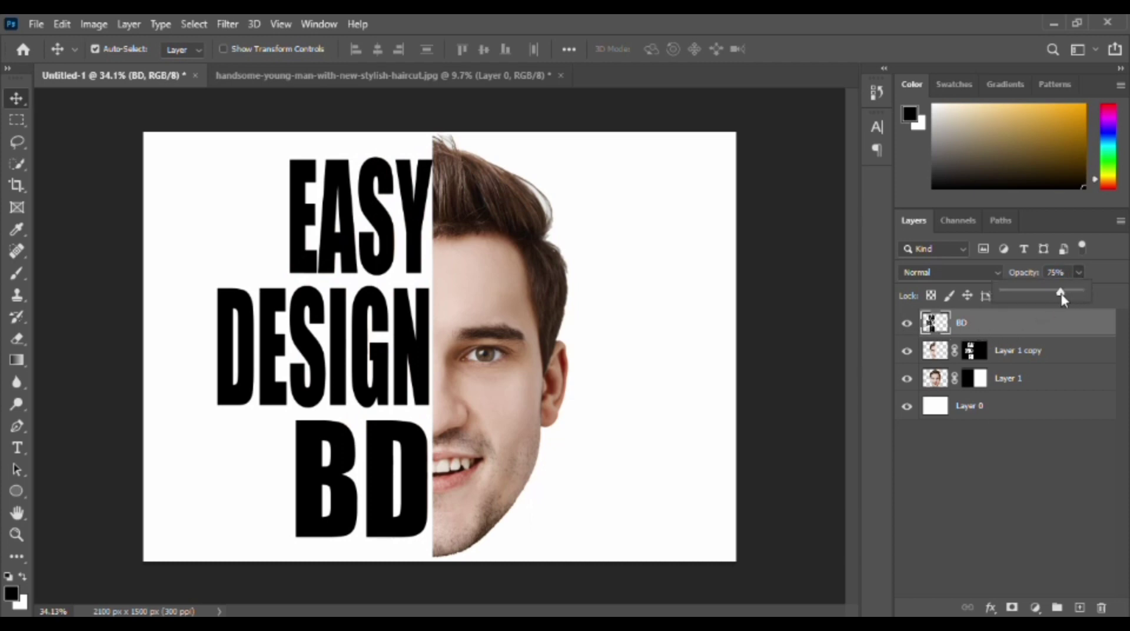
pyautogui.moveTo(1080, 294); pyautogui.dragTo(1041, 299)
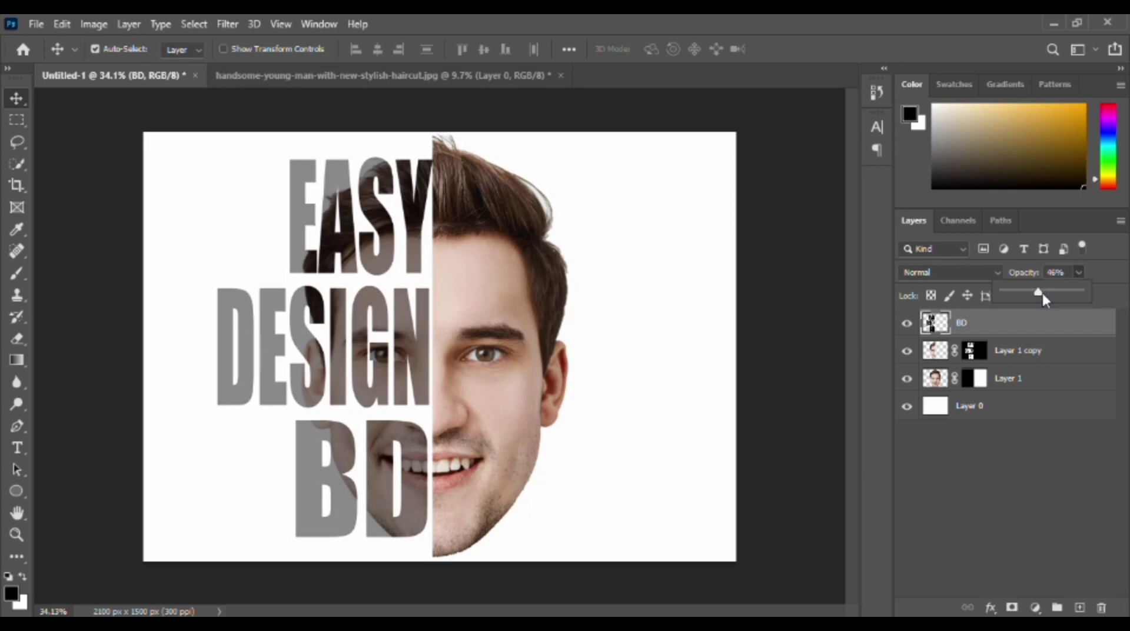
pyautogui.moveTo(1039, 297); pyautogui.dragTo(1053, 298)
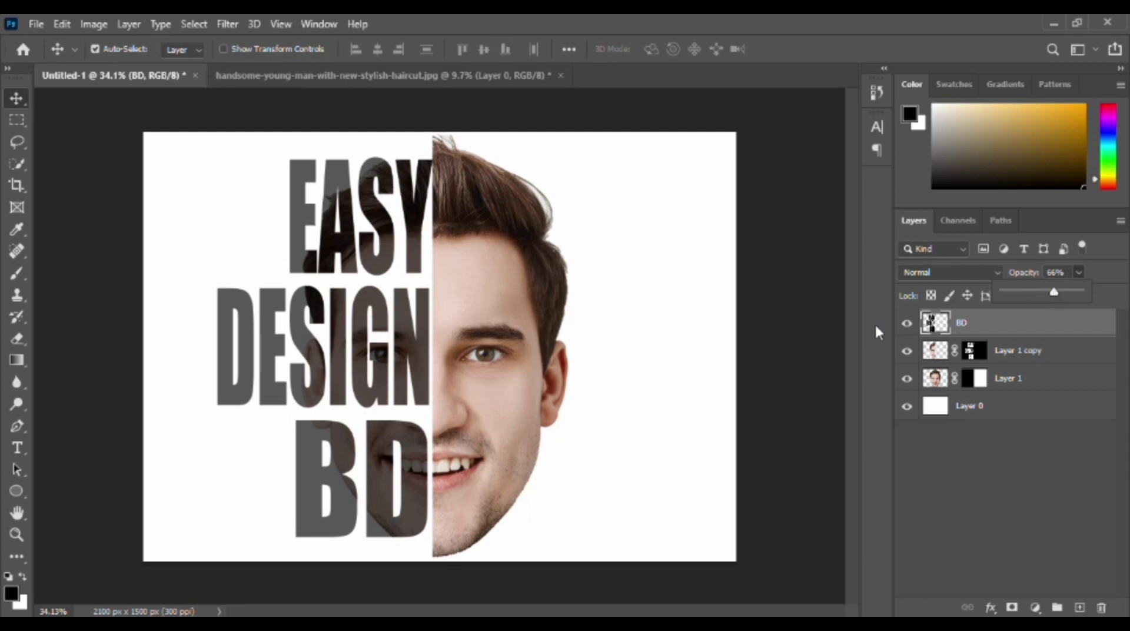
pyautogui.click(1020, 465)
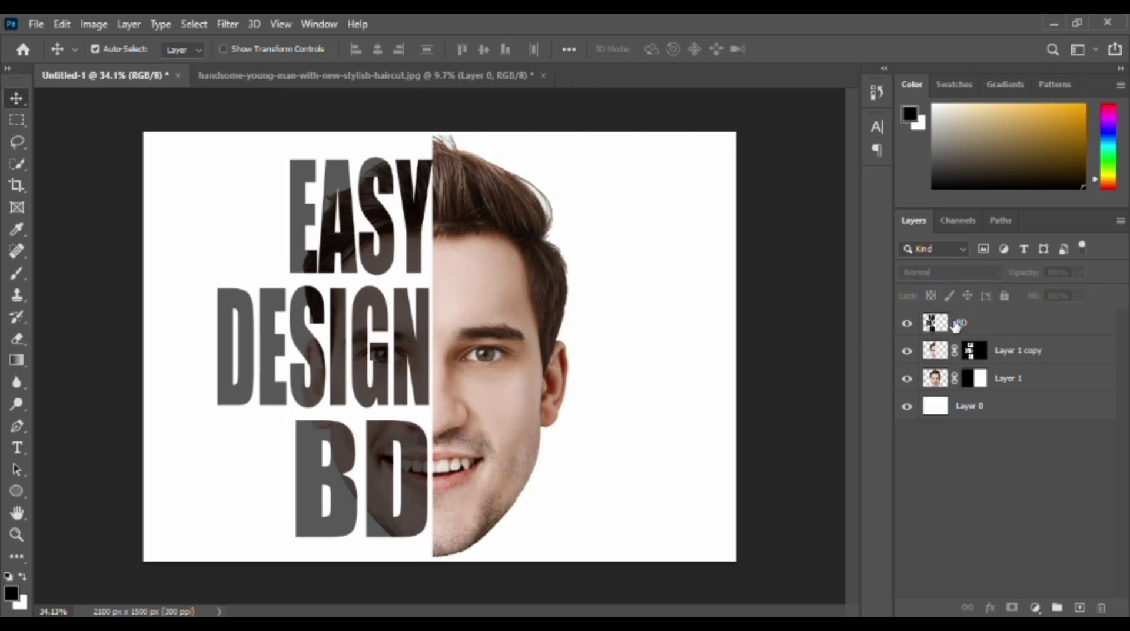
pyautogui.click(965, 324)
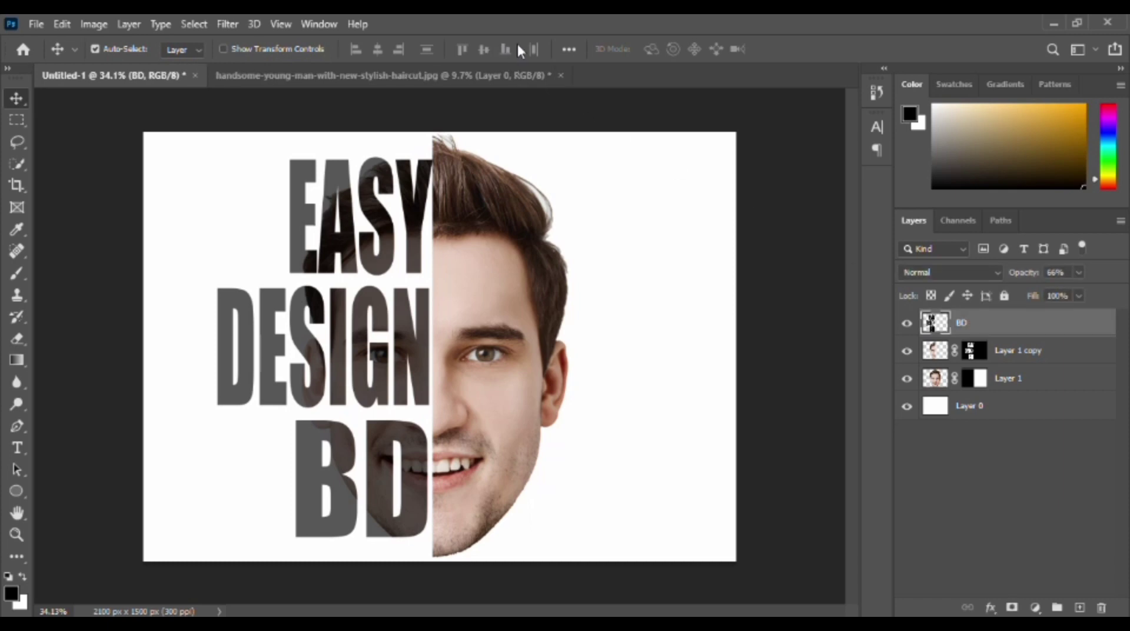